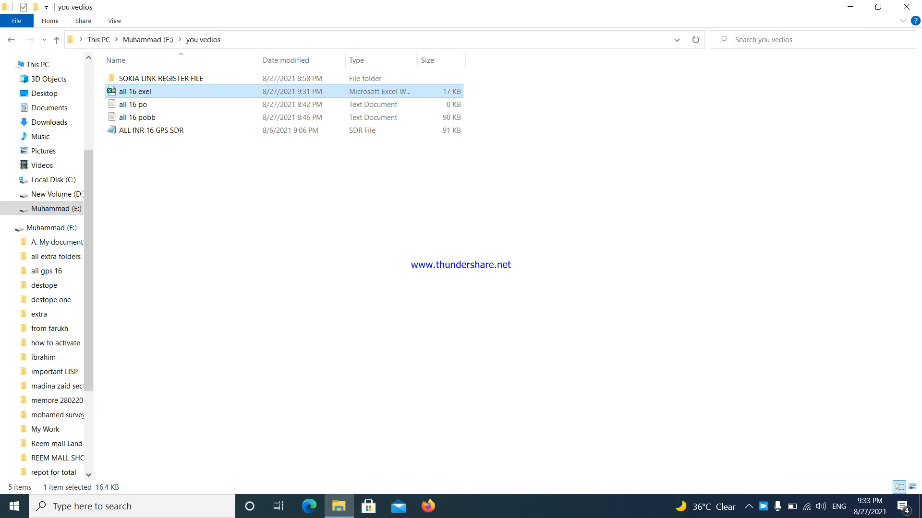
Open the SOKIA LINK REGISTER FILE folder and start the SOKKIALink v2.20 installer.
click(209, 117)
click(213, 104)
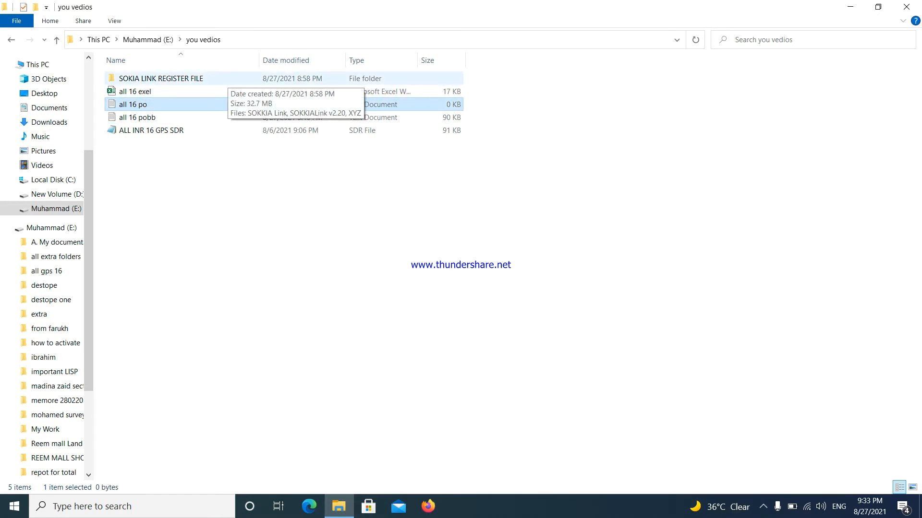
double_click(219, 78)
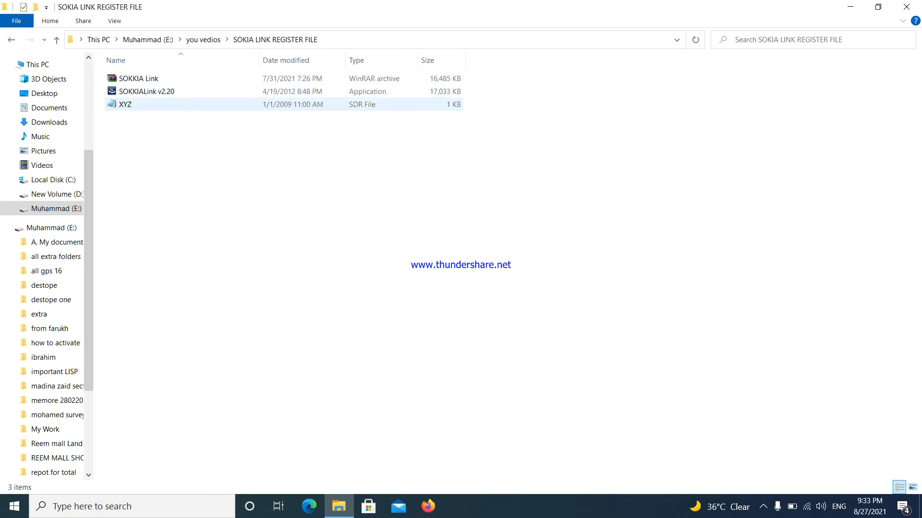
double_click(211, 94)
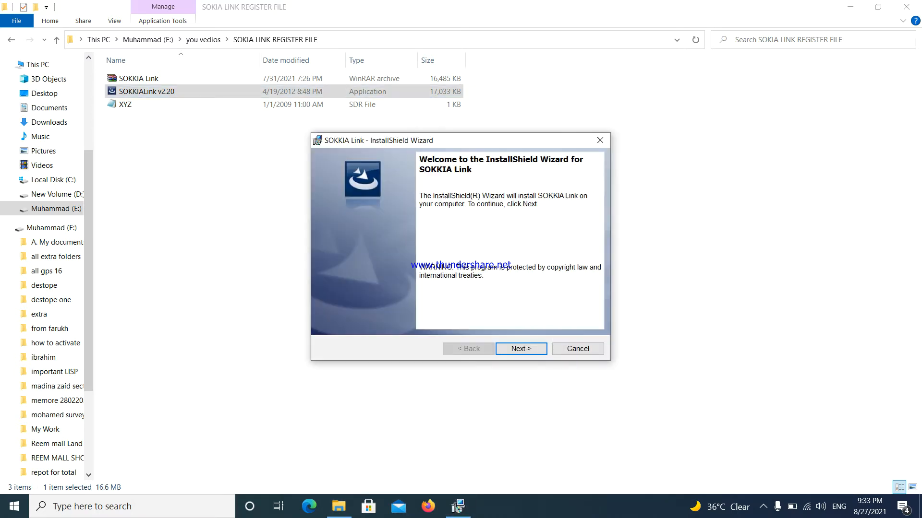
Accept the license agreement, install SOKKIA Link with the Typical setup in E:\SOKKIA Link\, and finish the wizard.
key(Return)
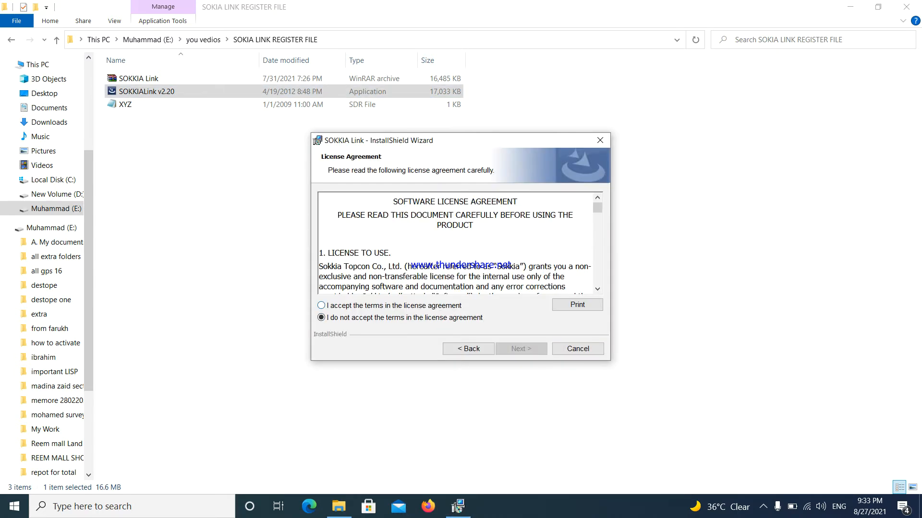
click(321, 305)
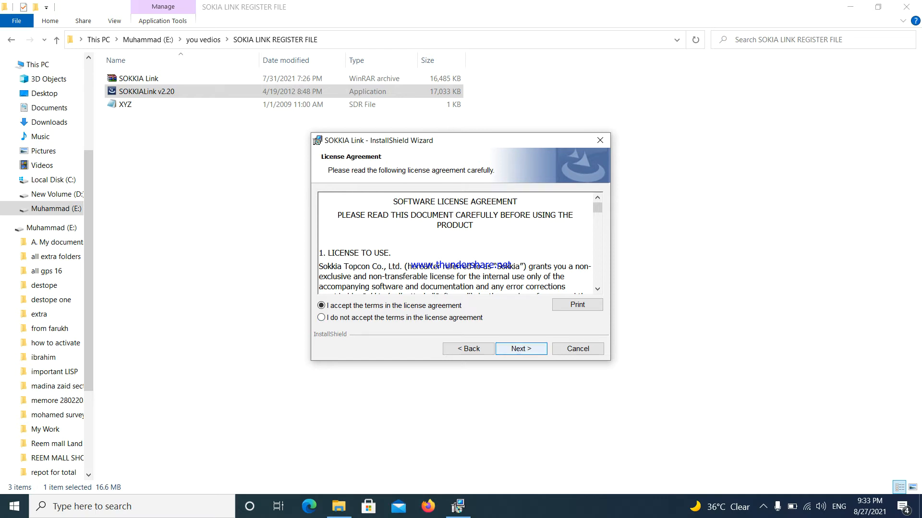
click(519, 350)
click(520, 350)
click(520, 350)
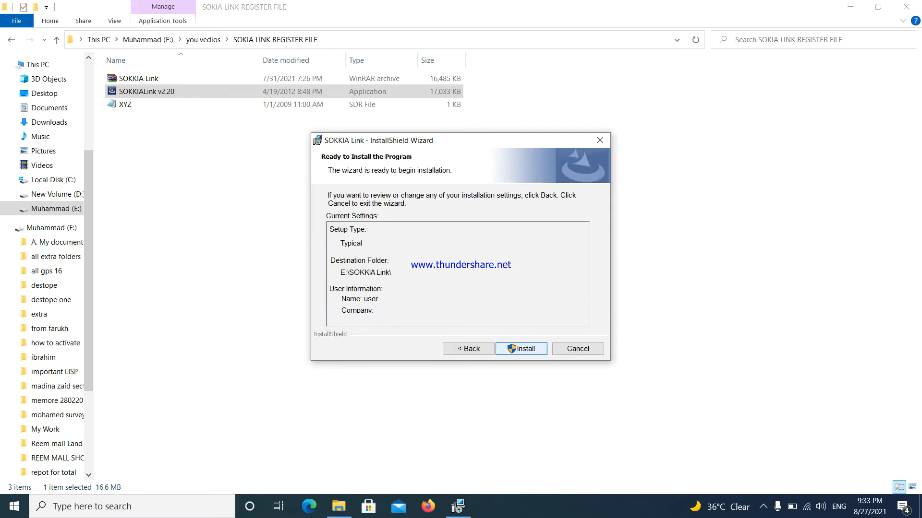
click(520, 349)
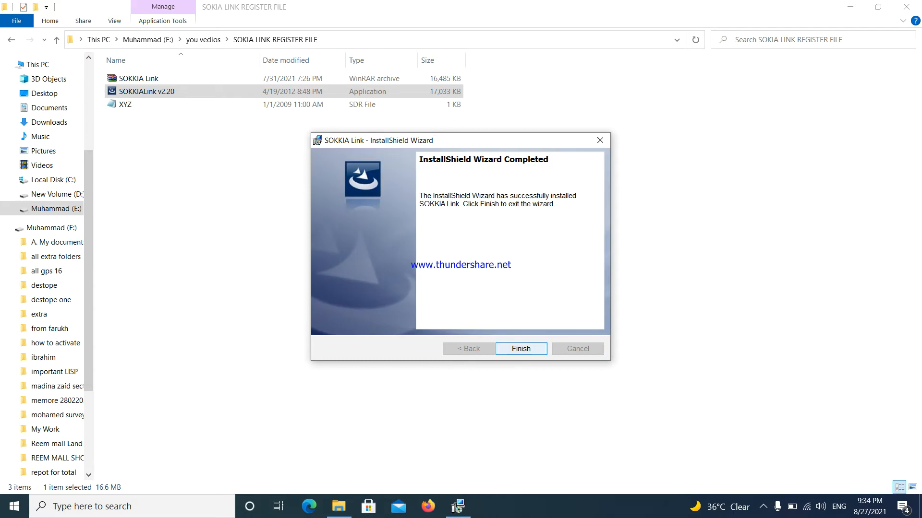
key(Return)
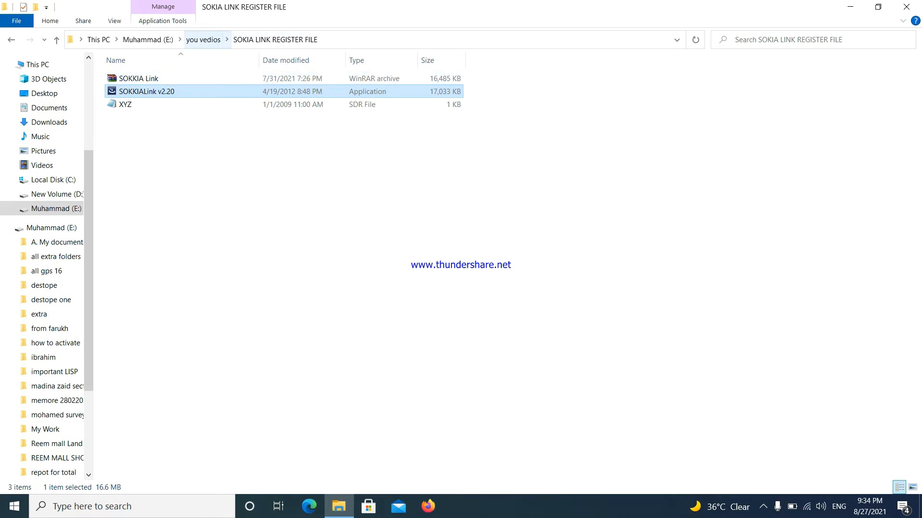
Return to the you vedios folder, then launch SOKKIA Link from the desktop with project 154565.
click(148, 40)
double_click(135, 267)
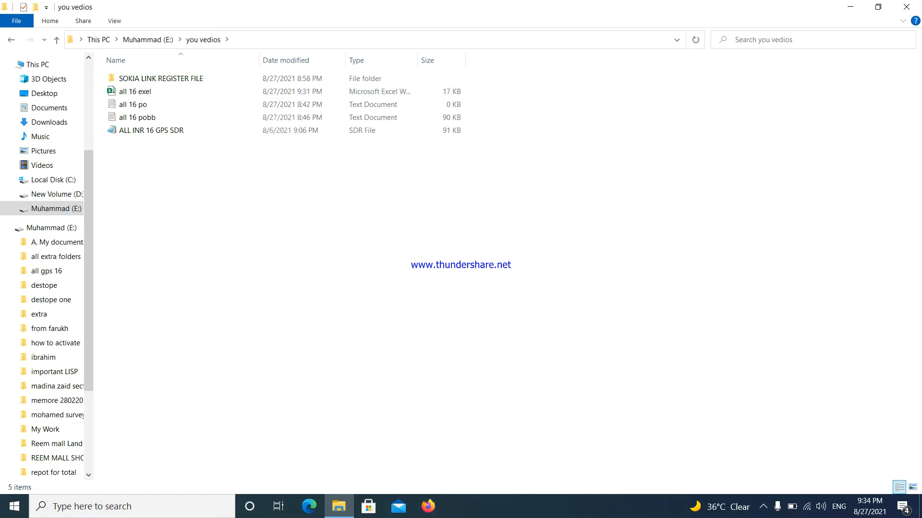
click(851, 6)
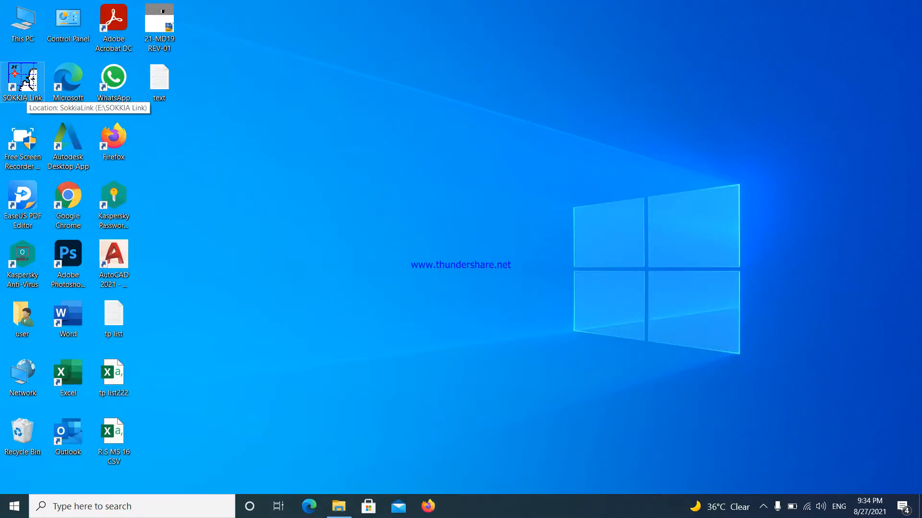
double_click(27, 84)
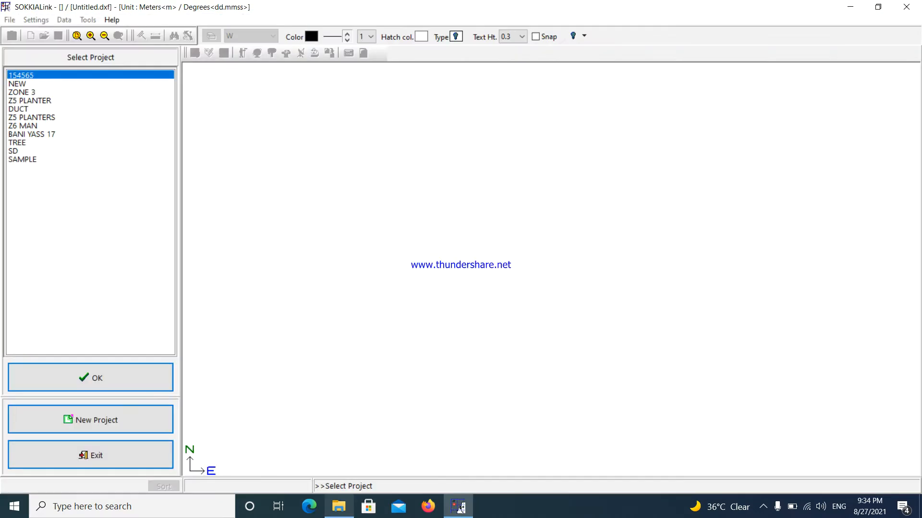
key(Return)
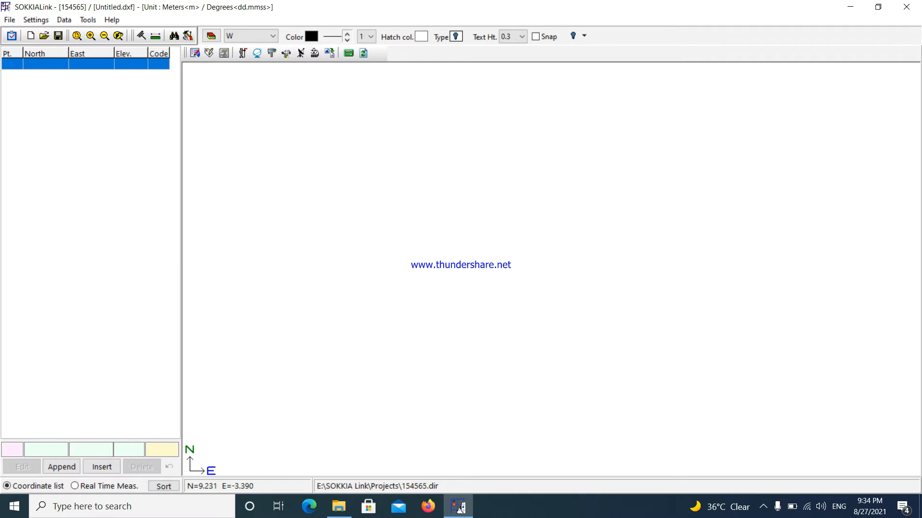
Check the data formats offered in the total station field book, keep Pt E N Z Code<Tab>, and exit it.
click(64, 20)
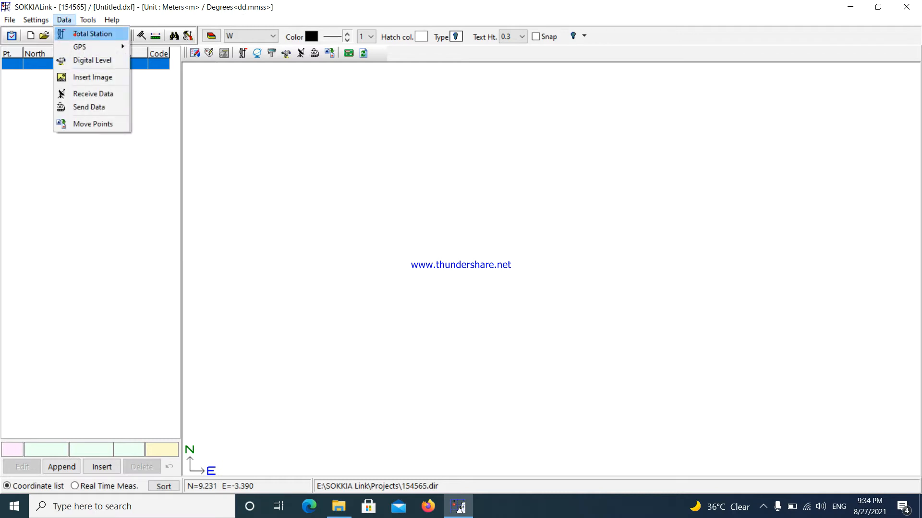
click(74, 33)
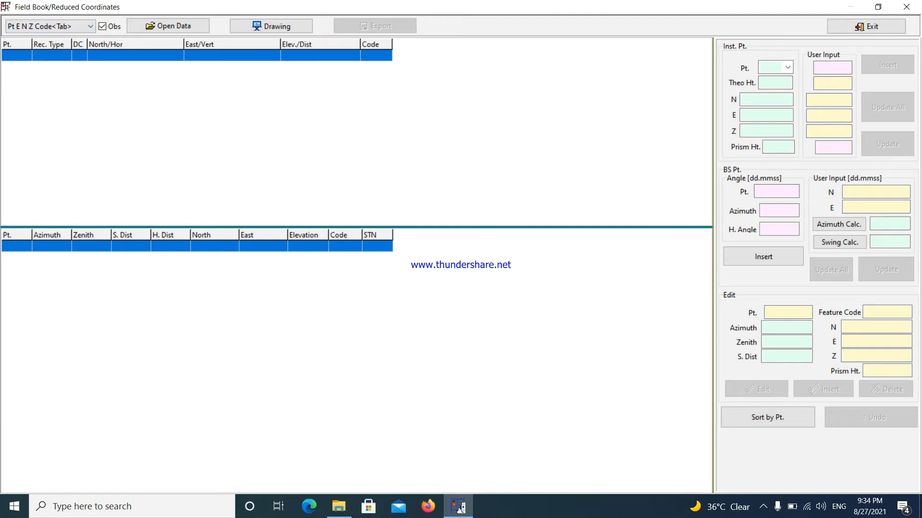
click(90, 26)
key(Up)
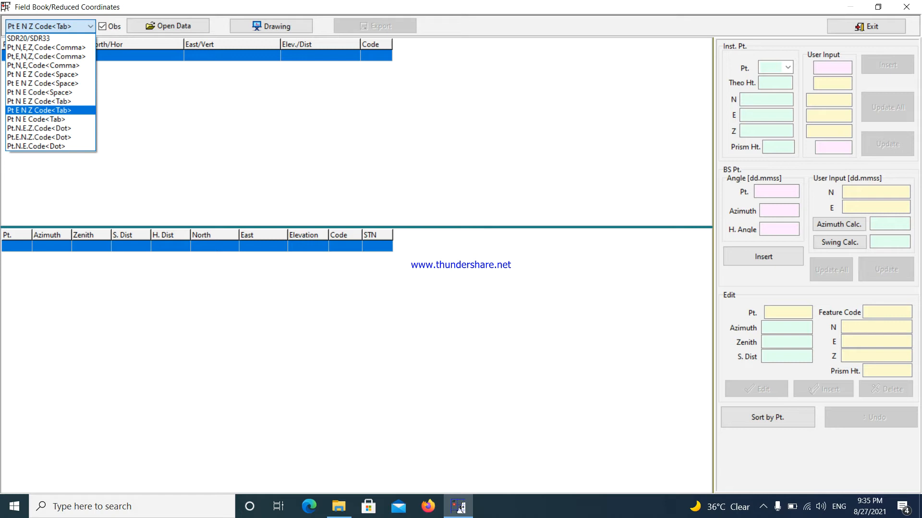
click(50, 110)
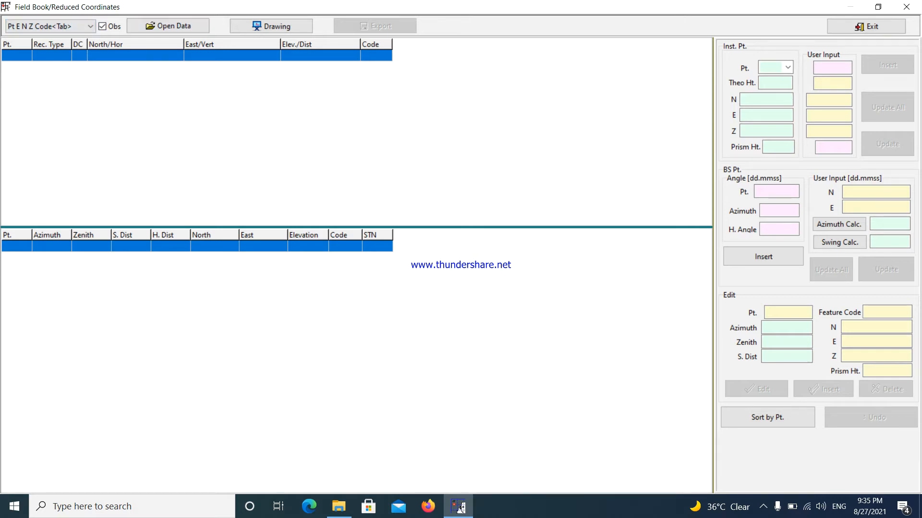
click(873, 27)
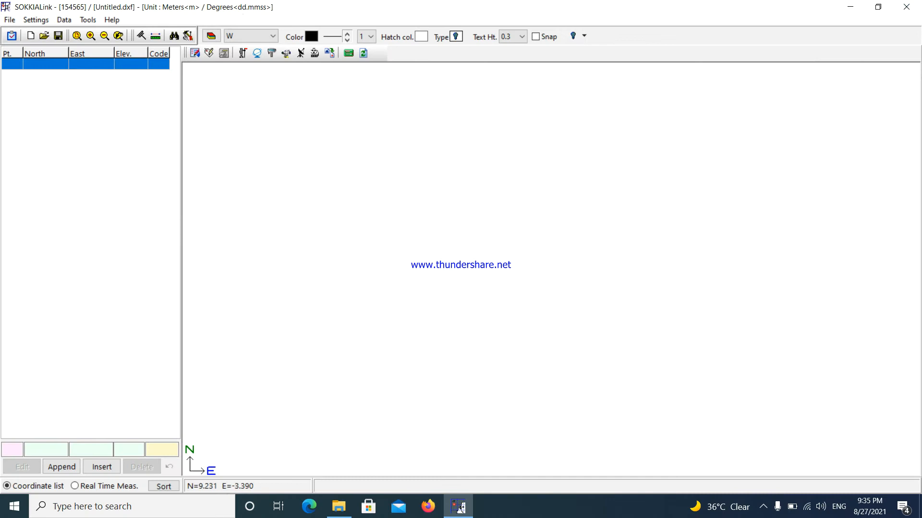
Switch to File Explorer and open the all 16 exel workbook from the you vedios folder.
click(850, 6)
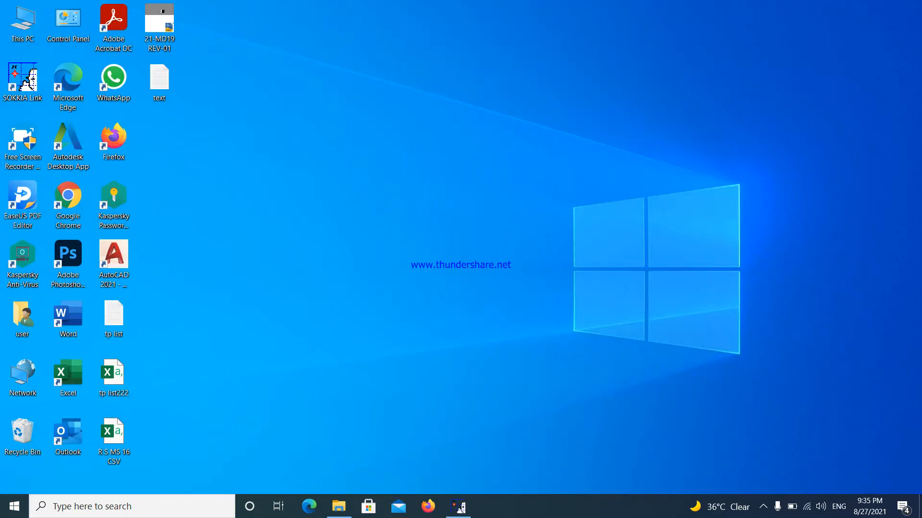
click(339, 507)
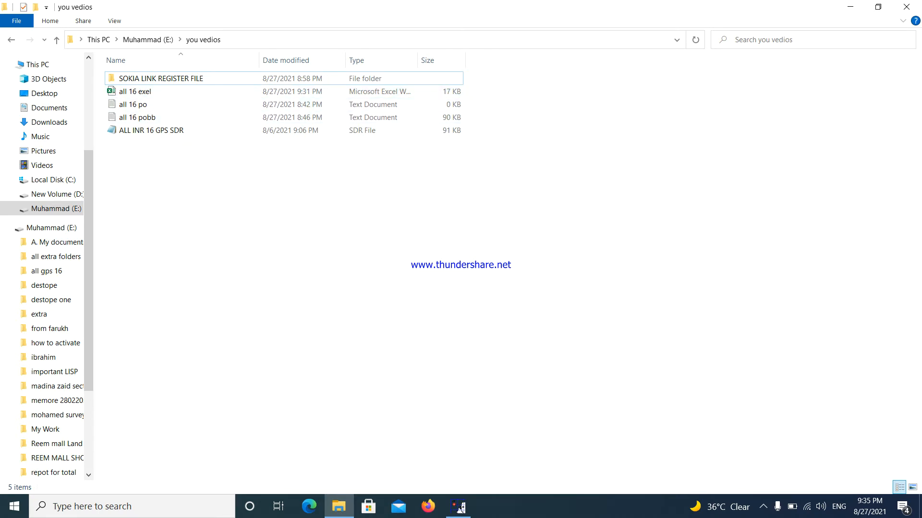
double_click(201, 91)
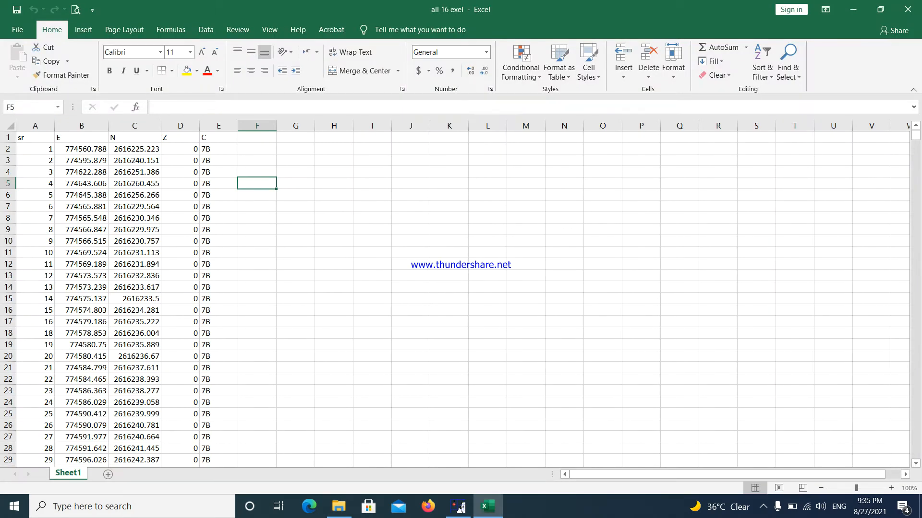
Examine the worksheet's column order of point number, easting, northing, elevation and code.
drag(35, 149, 181, 299)
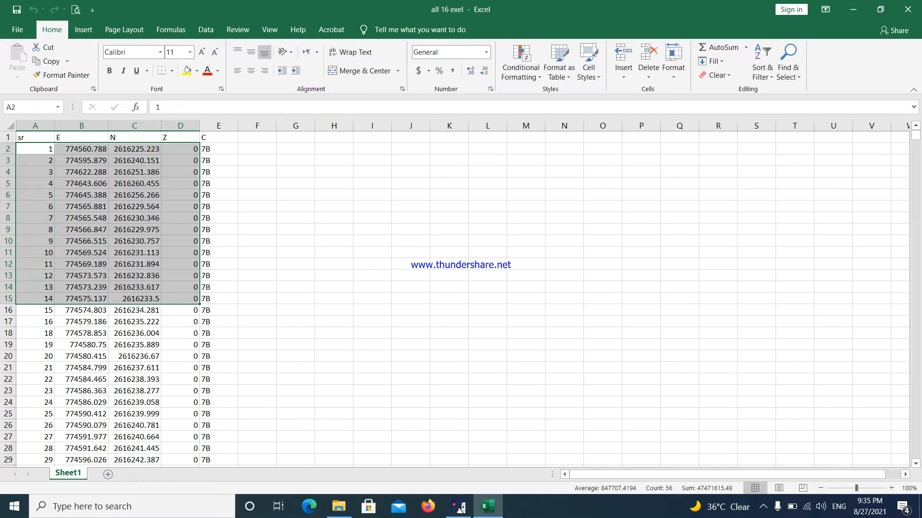
click(43, 148)
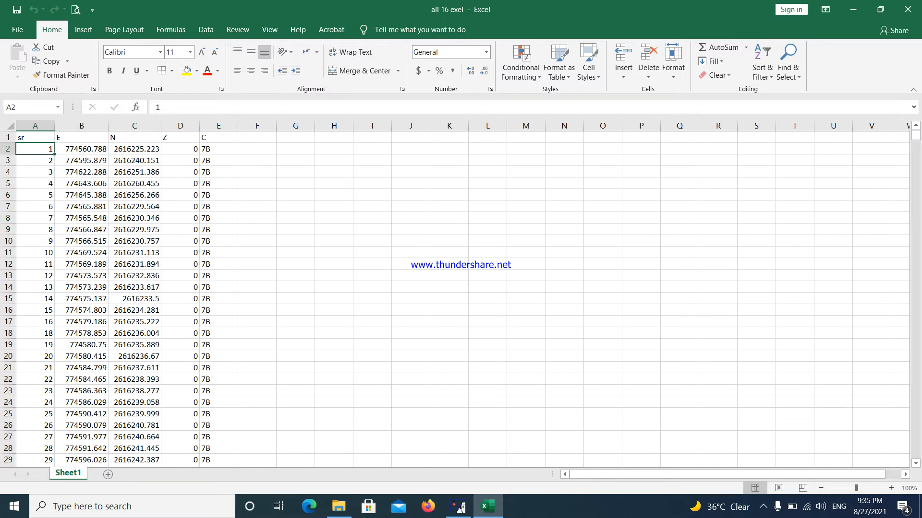
click(81, 150)
click(137, 150)
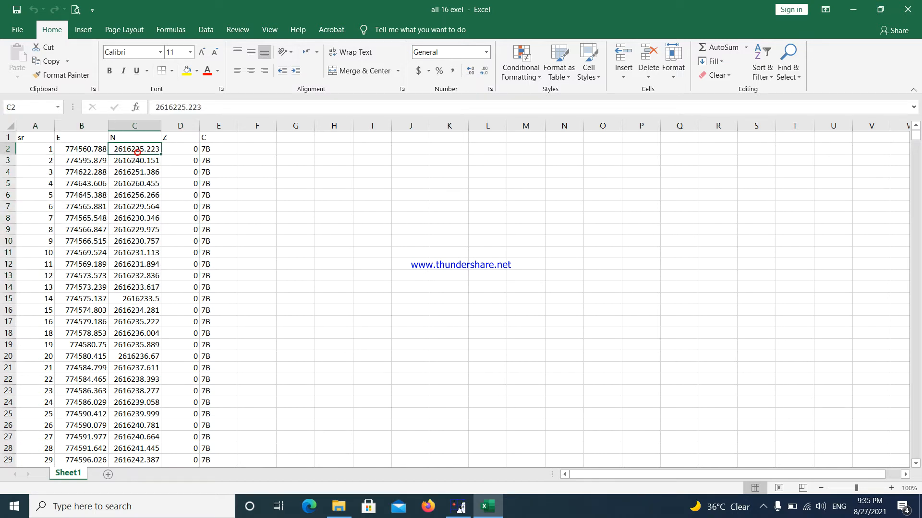
click(181, 149)
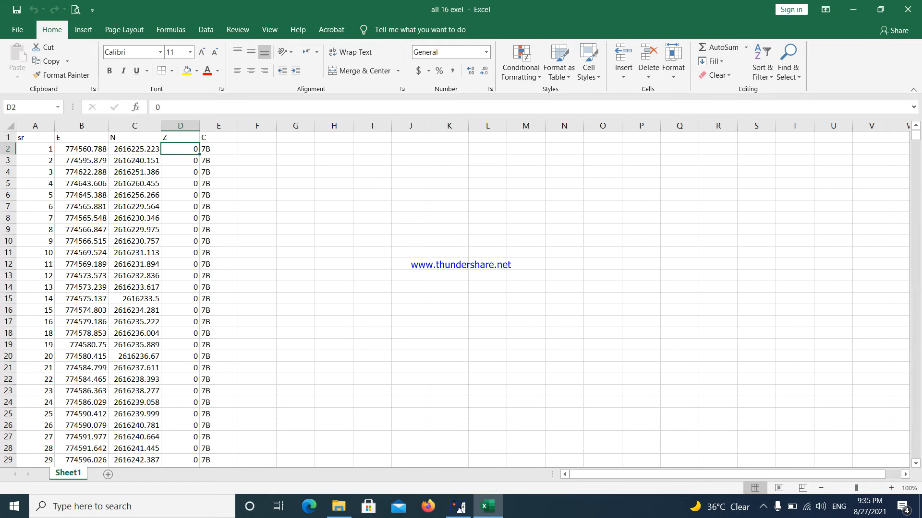
click(218, 149)
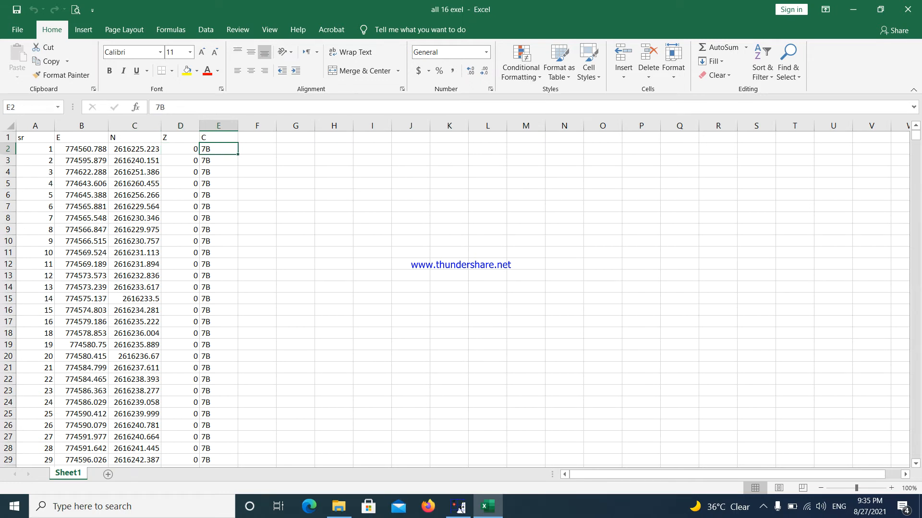
drag(225, 152, 225, 159)
click(220, 185)
click(222, 149)
drag(224, 153, 224, 165)
click(226, 183)
click(227, 147)
click(226, 173)
click(221, 191)
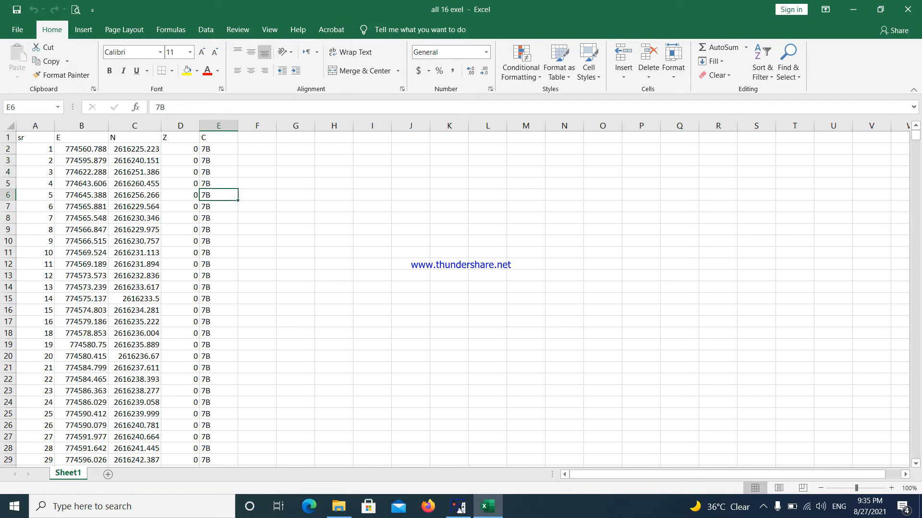
Copy the point data in cells A2:E60, leaving out the header row.
drag(42, 149, 226, 460)
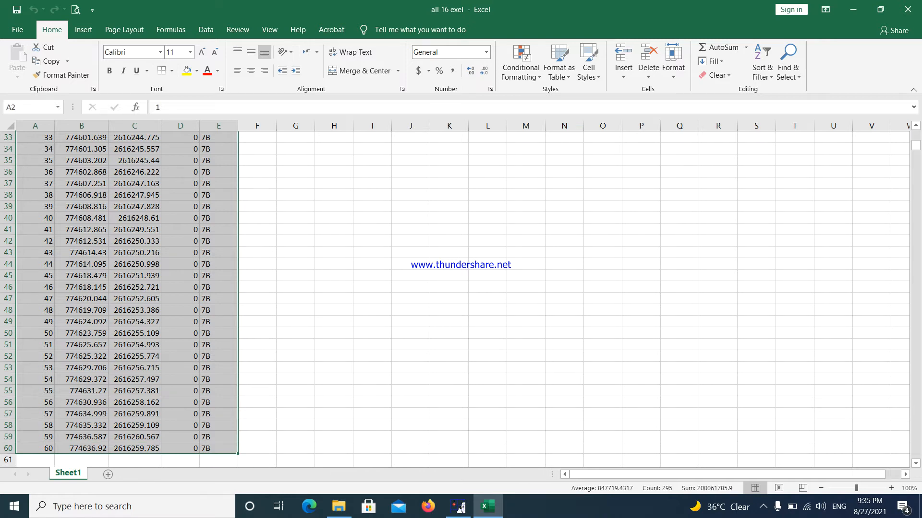
right_click(128, 204)
click(163, 226)
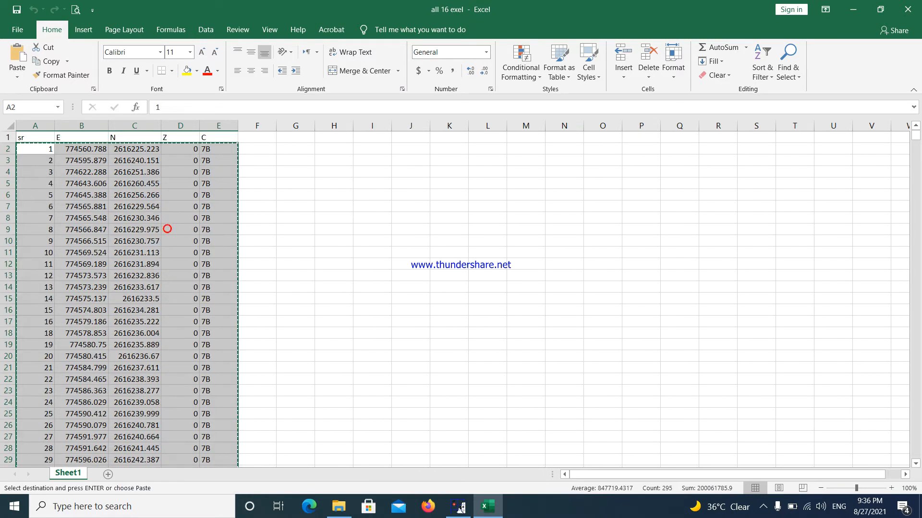
Switch to File Explorer and create a text document named ALL 07 in the you vedios folder.
click(853, 9)
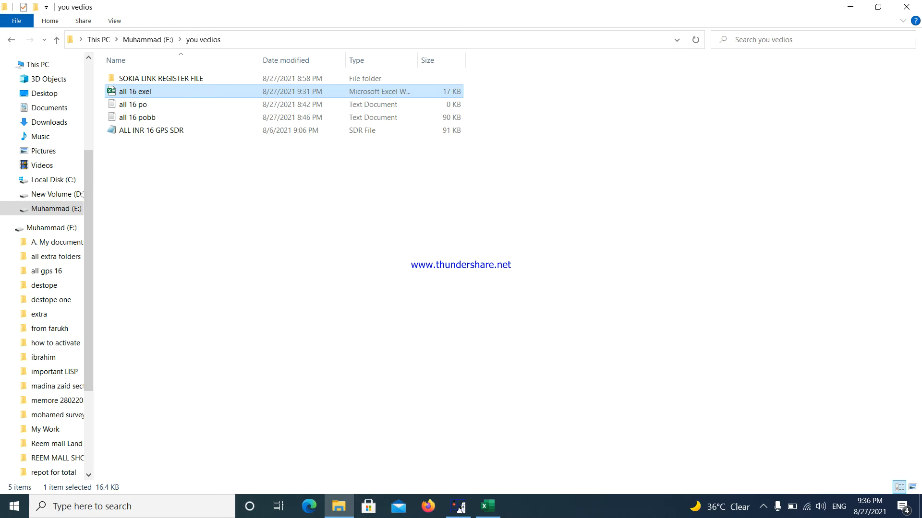
right_click(209, 182)
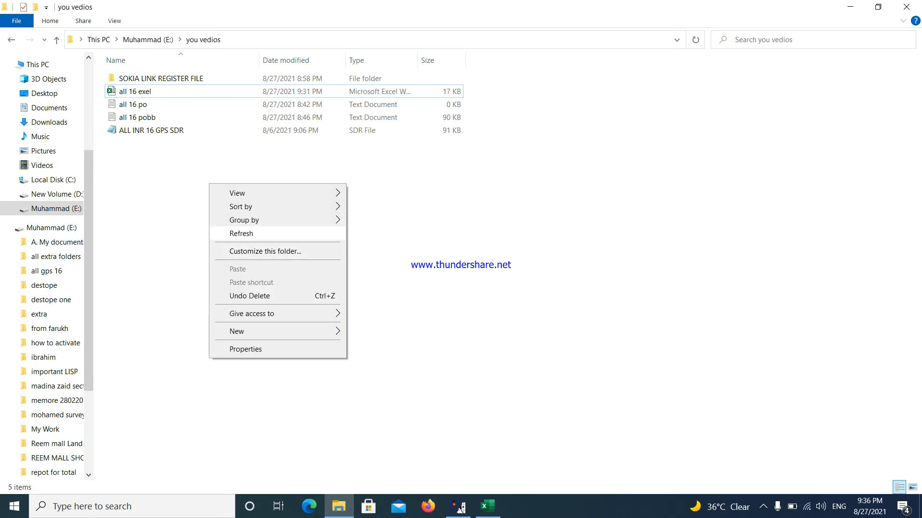
mouse_move(237, 331)
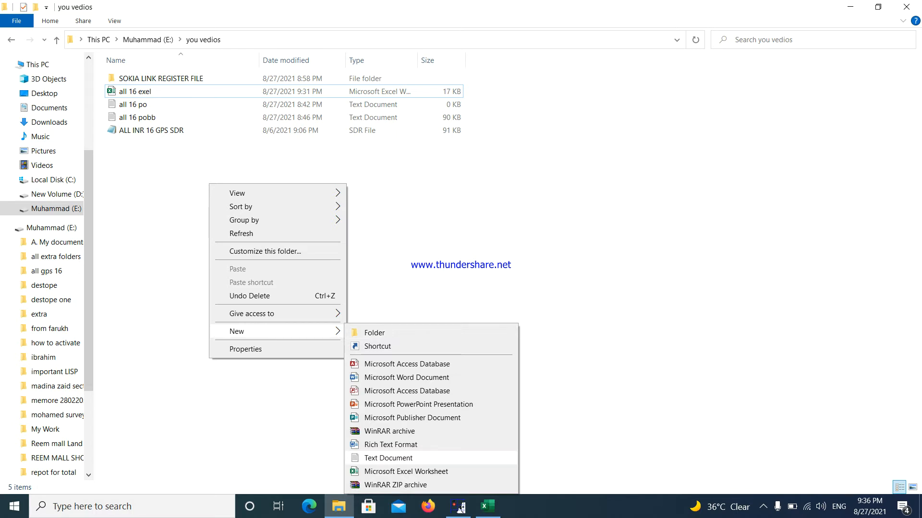
click(388, 458)
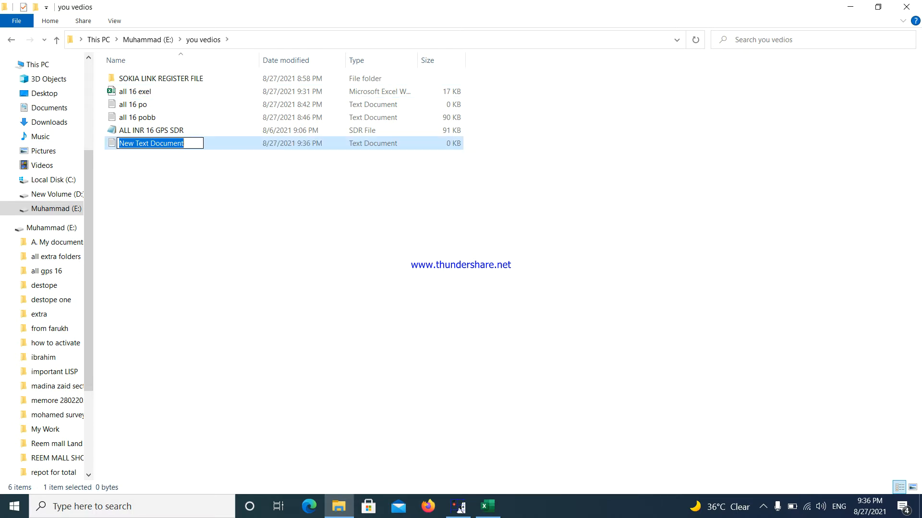
text(ALL)
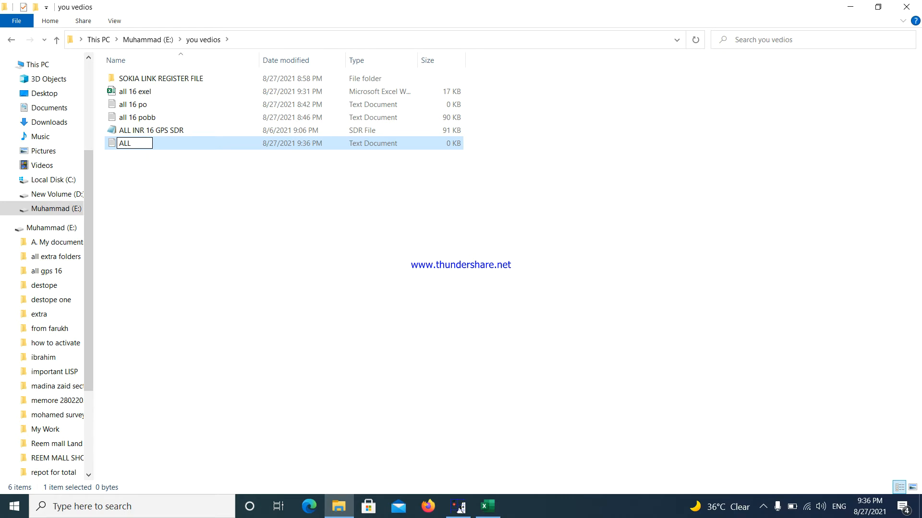
text( 07)
key(Return)
Open the ALL 07 text document in Notepad and paste the copied point data into it.
double_click(195, 91)
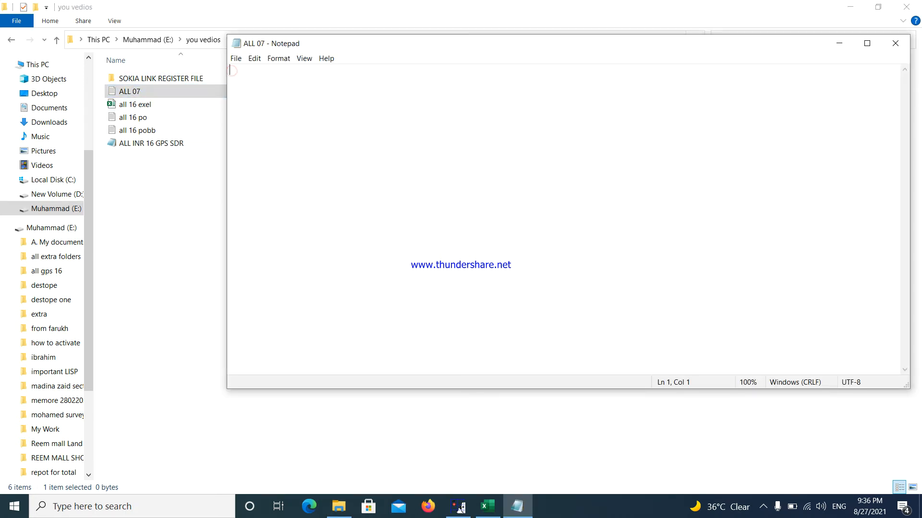
right_click(231, 71)
click(258, 116)
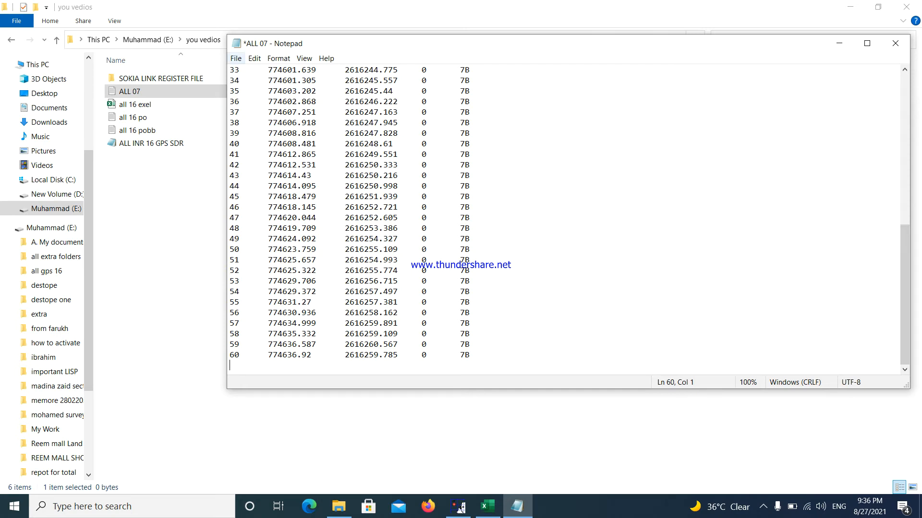
Save the pasted point data in the ALL 07 text document and close it.
click(236, 59)
click(260, 106)
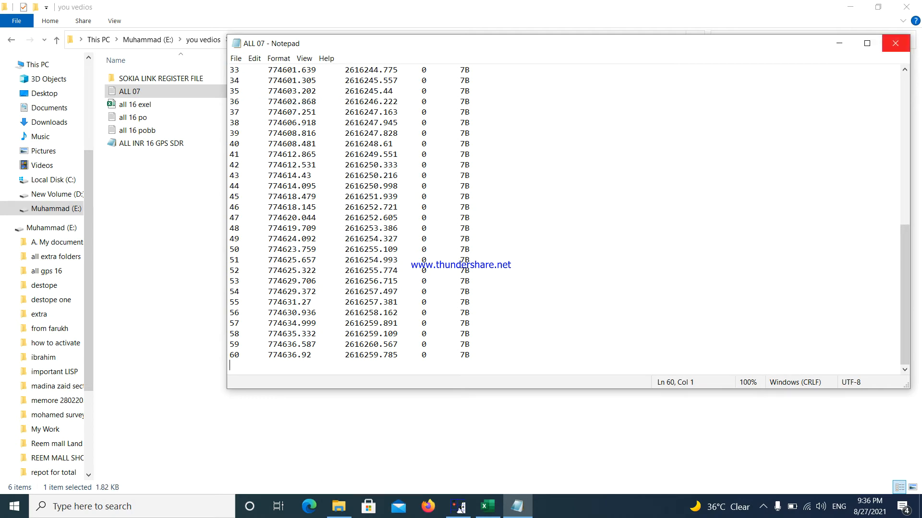
click(895, 43)
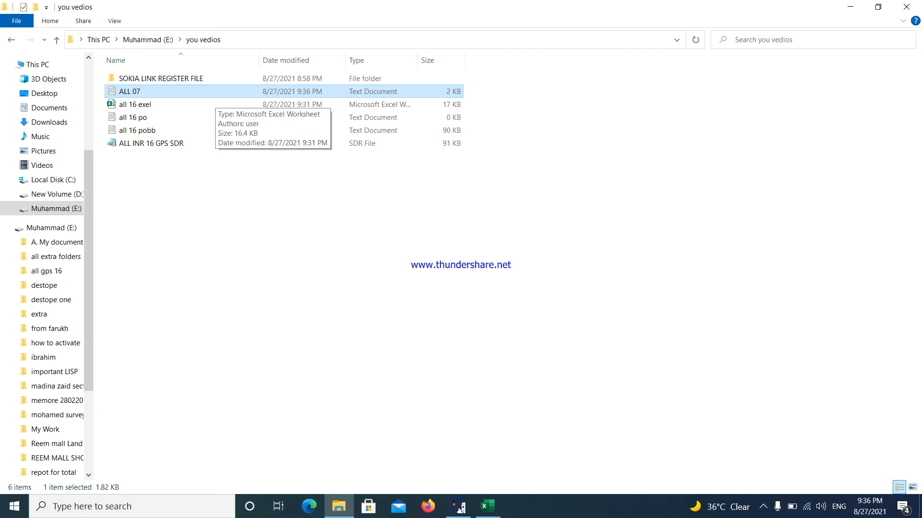
click(458, 507)
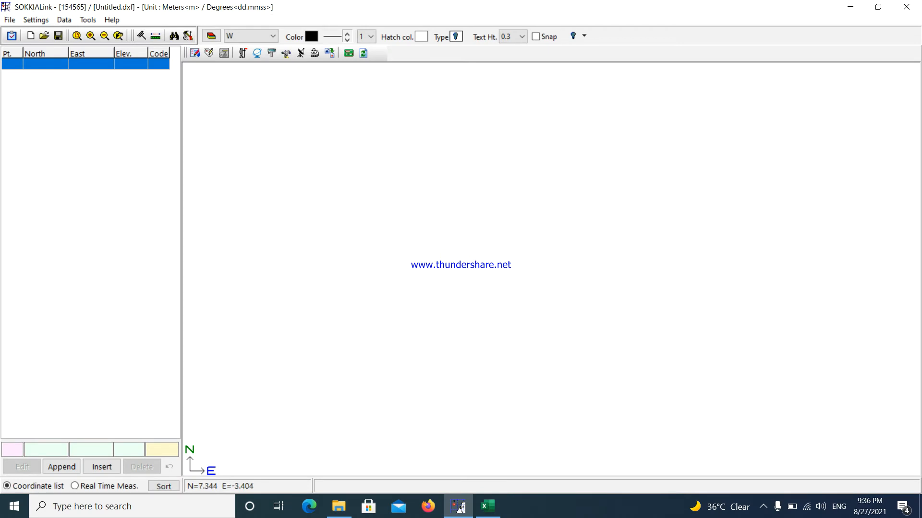
click(243, 53)
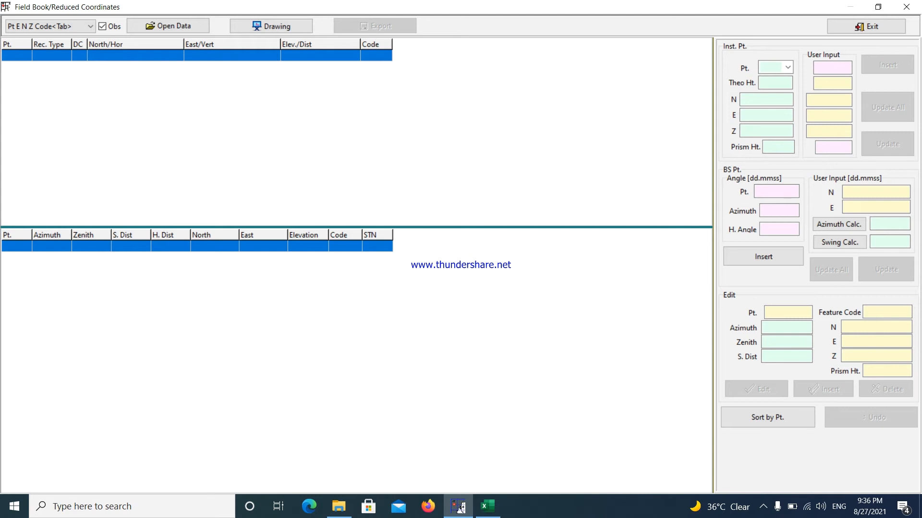
click(459, 508)
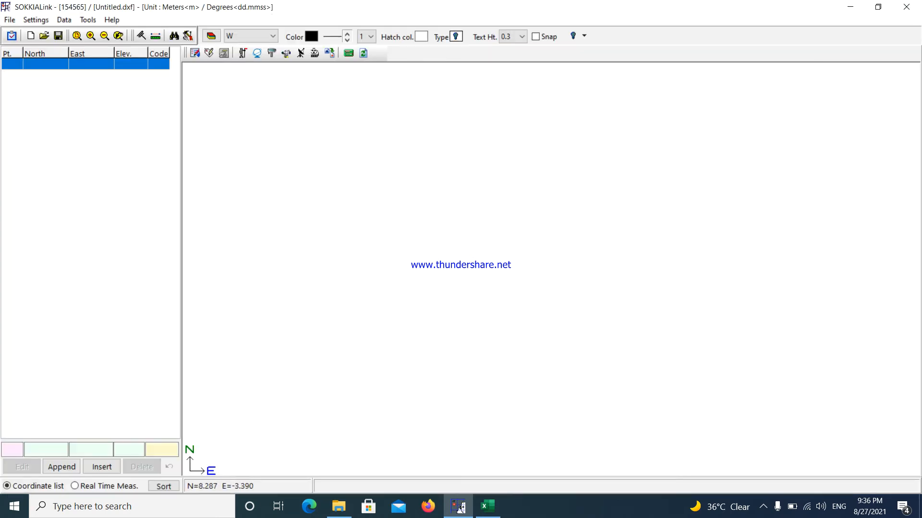
click(66, 19)
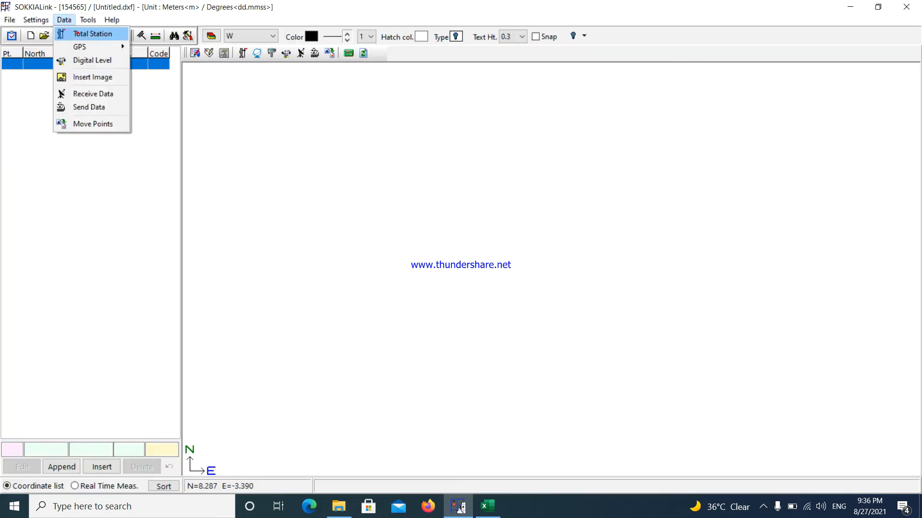
click(93, 33)
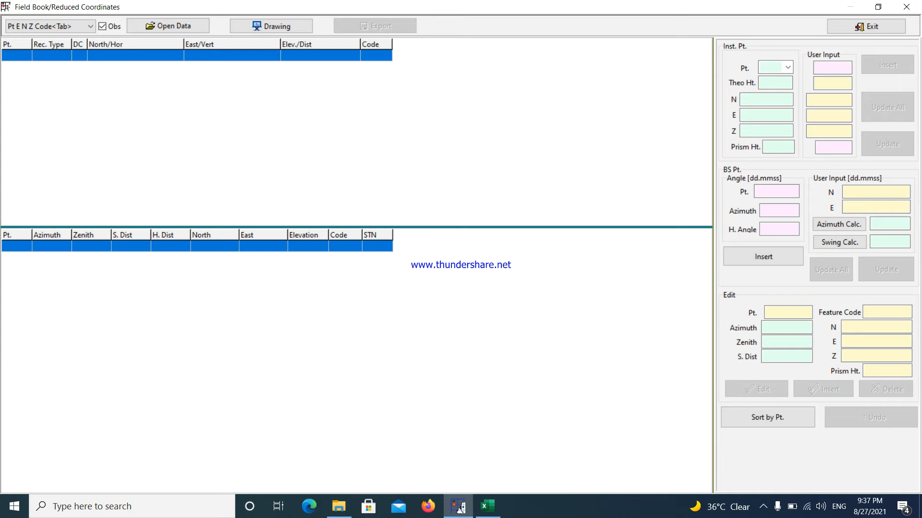
Leave the field book, check the point data columns in the ALL 07 text document, and close it.
click(906, 7)
click(850, 7)
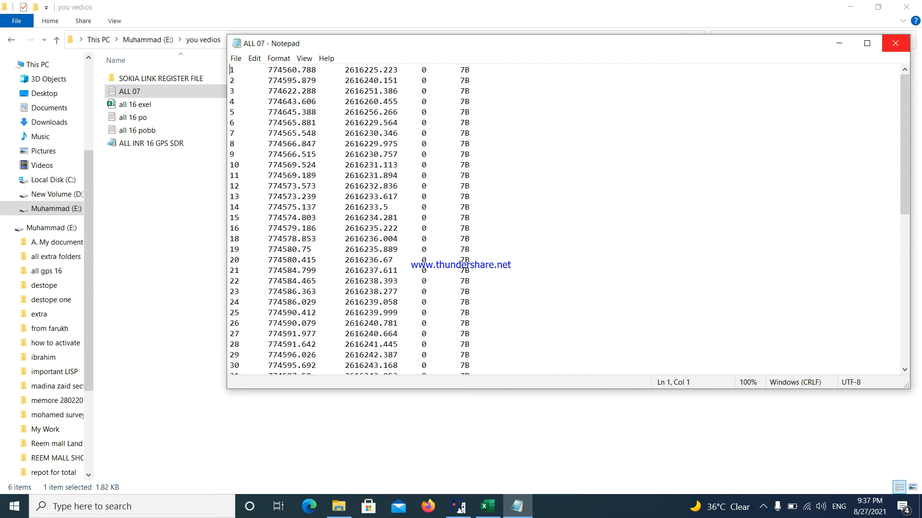
click(896, 43)
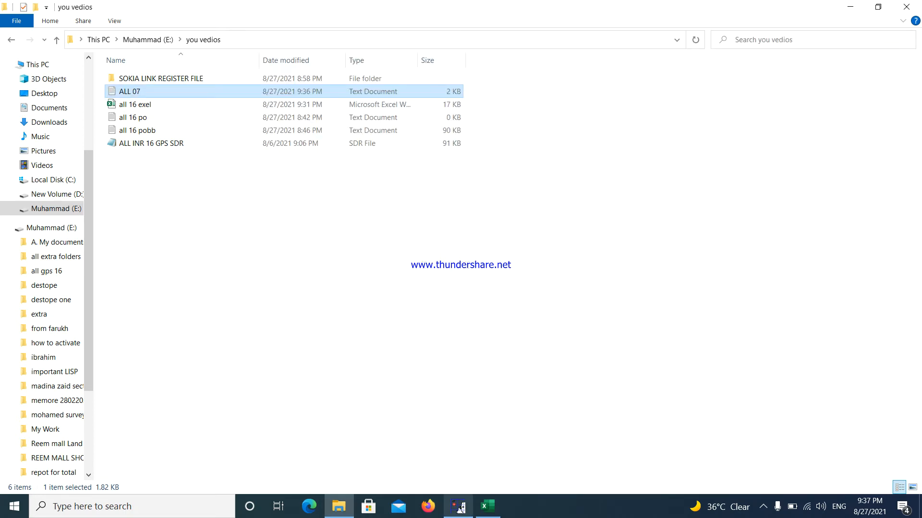
Switch to SOKKIA Link and load the ALL 07 text file from the you vedios folder into the Total Station field book.
click(458, 507)
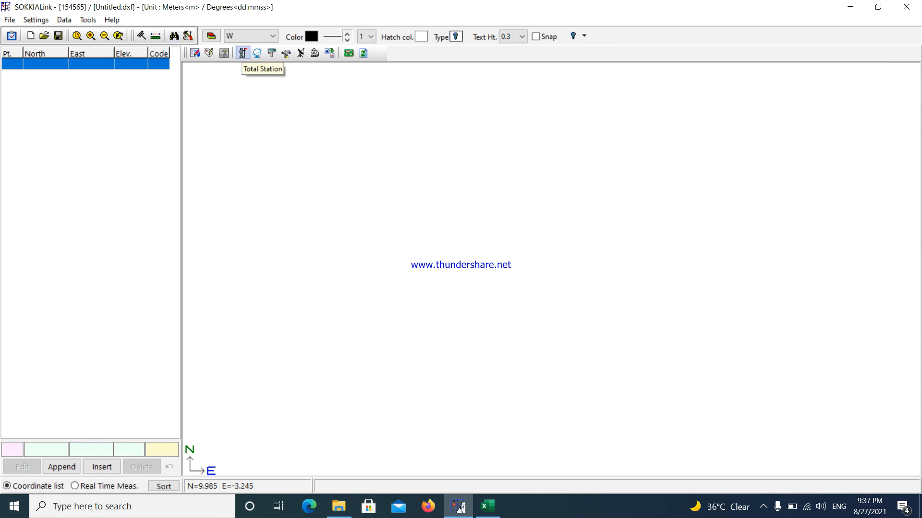
click(242, 53)
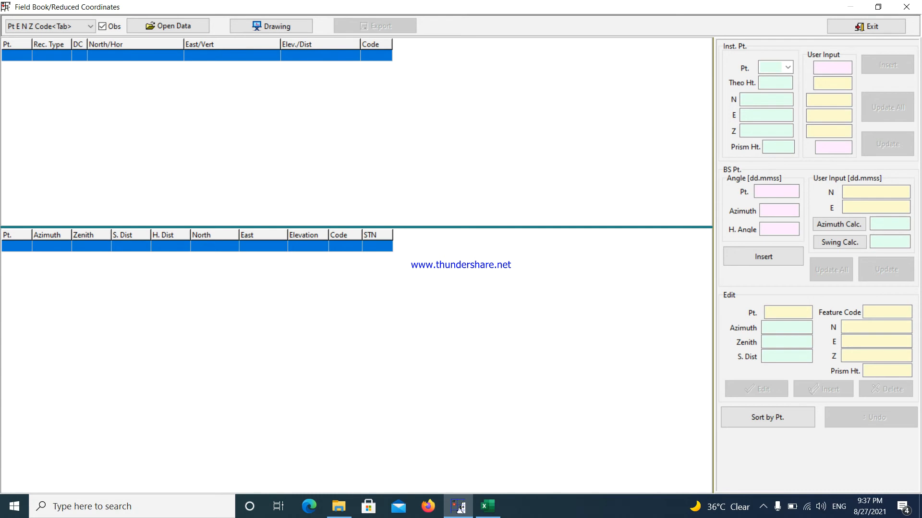
click(168, 26)
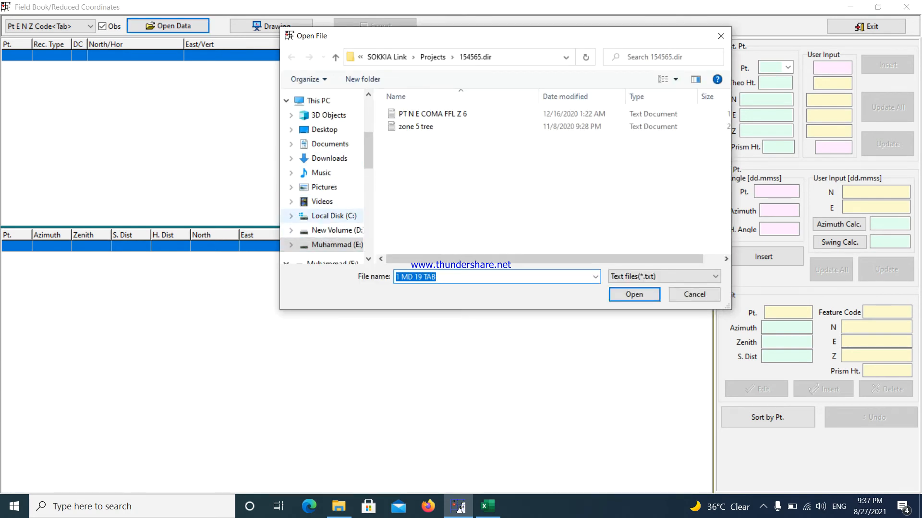
click(340, 243)
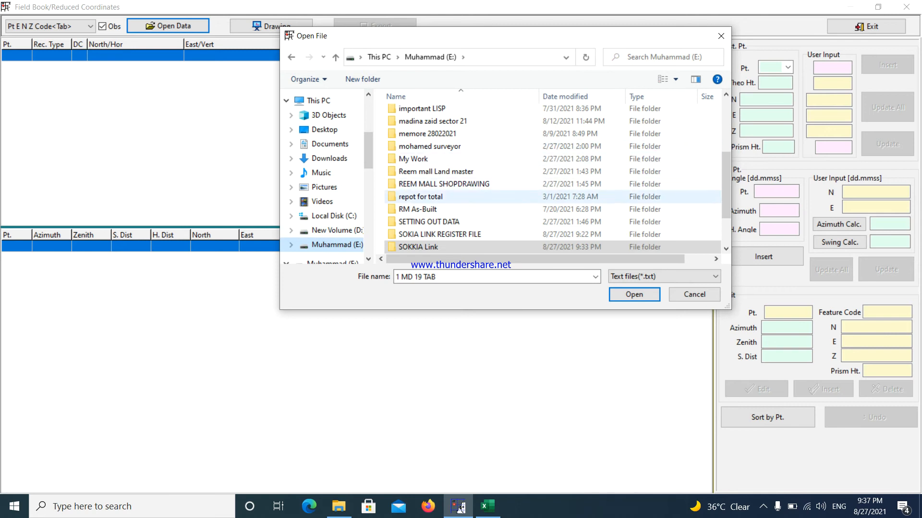
scroll(441, 196, down, 2)
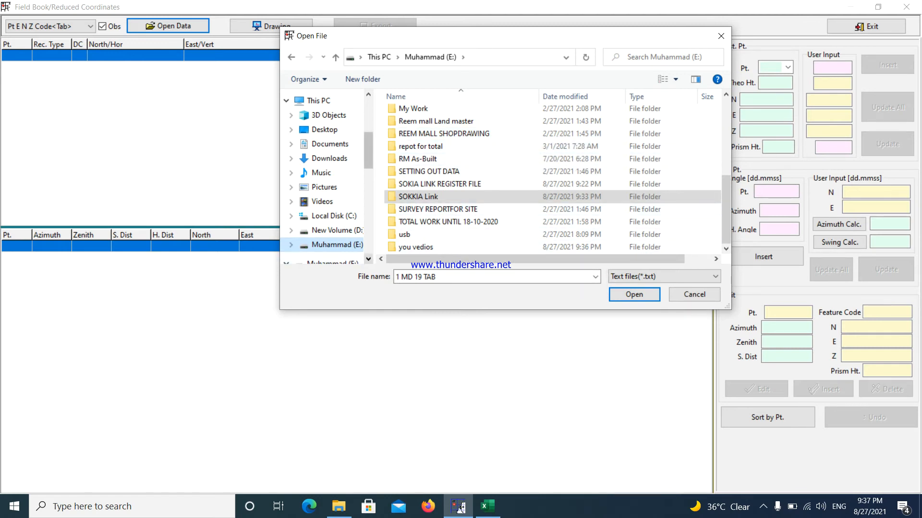
click(335, 226)
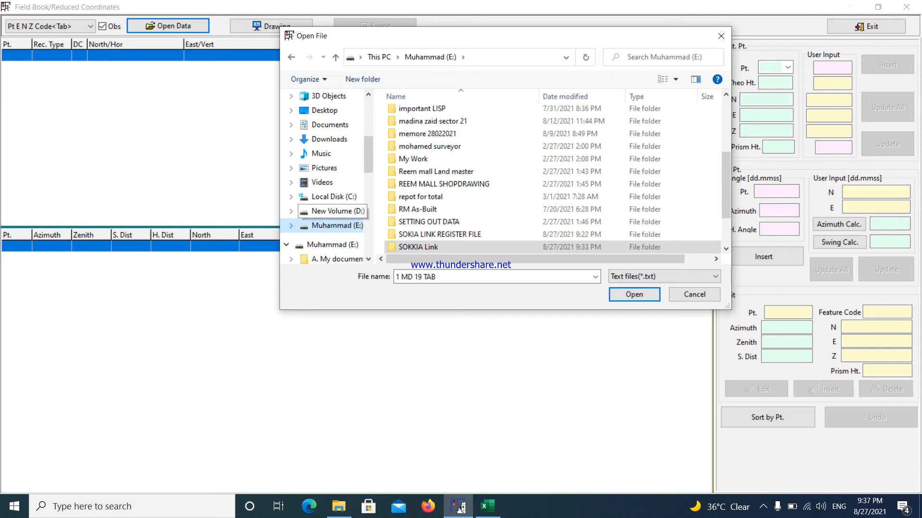
scroll(451, 210, down, 2)
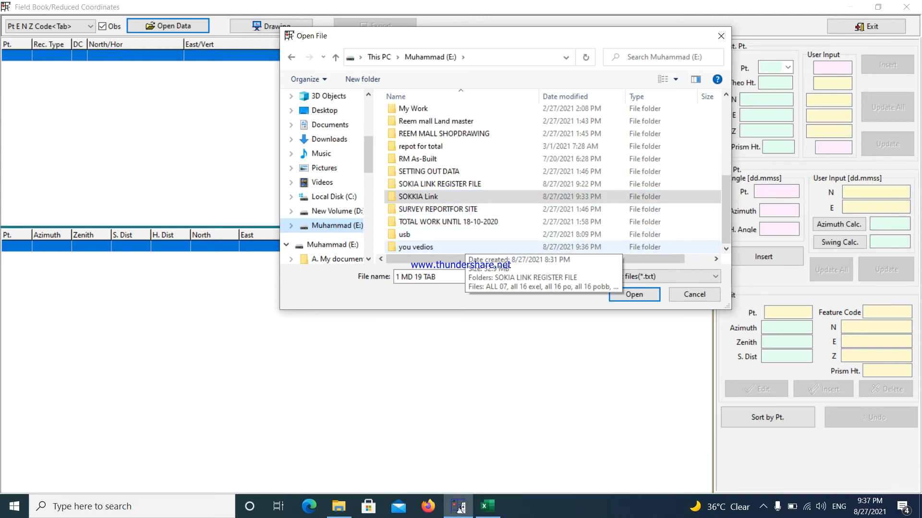
double_click(434, 246)
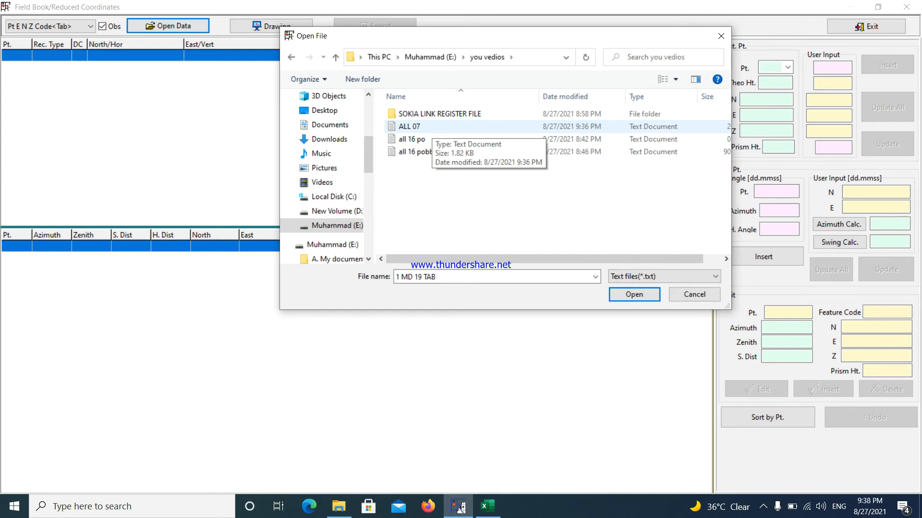
double_click(432, 127)
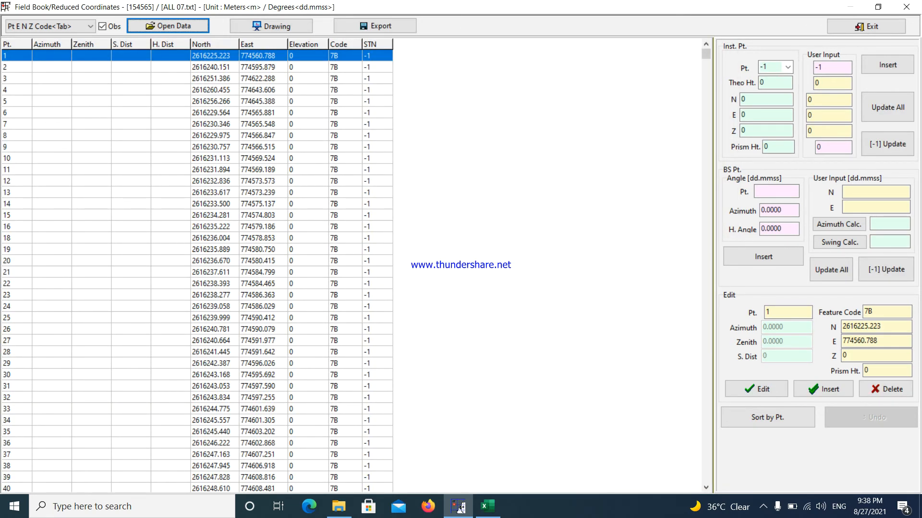
Look over the loaded points and start their export as an SDR file in SDR33 Coordinates format.
drag(705, 55, 706, 477)
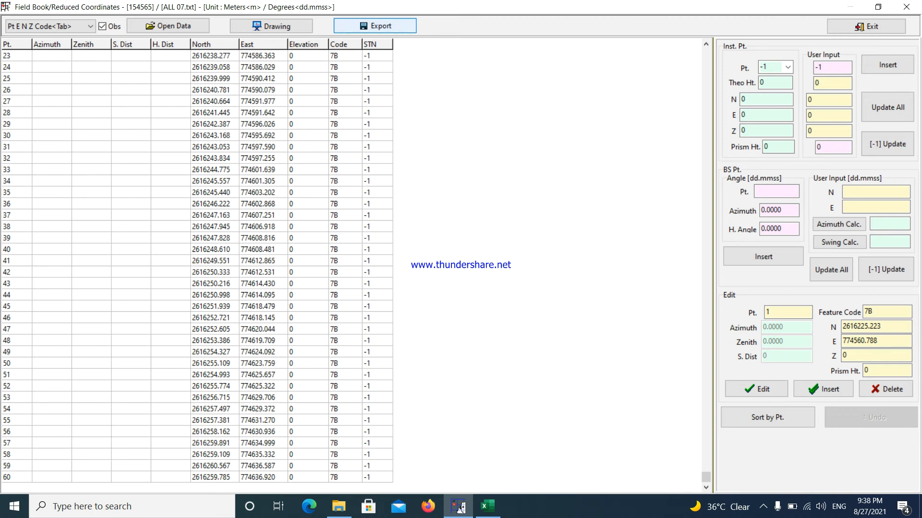
click(374, 25)
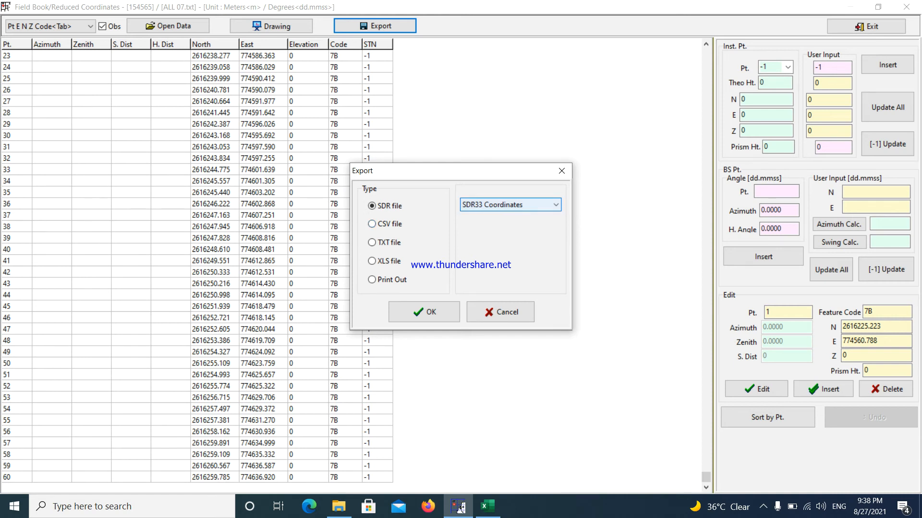
click(509, 204)
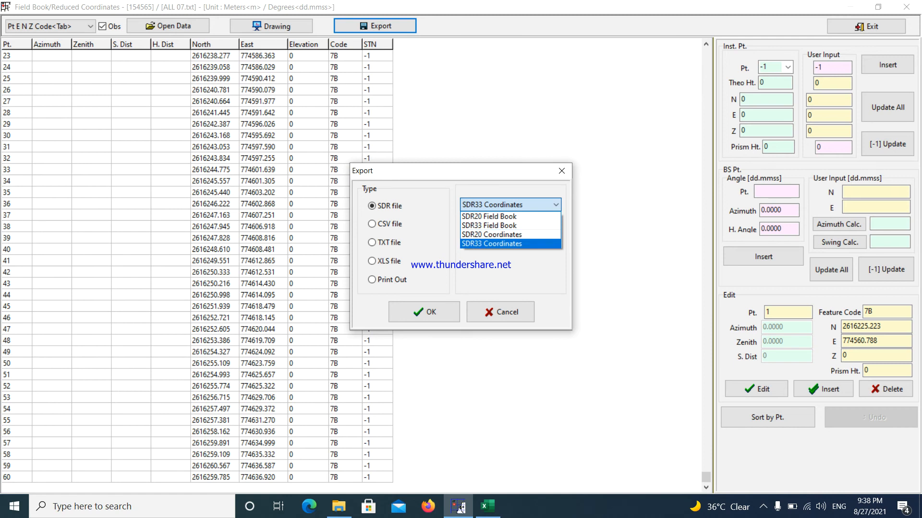
click(535, 244)
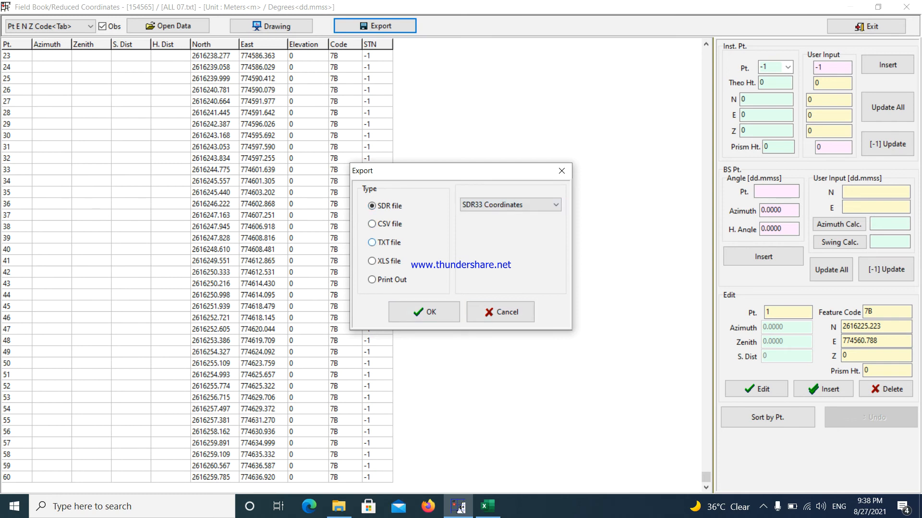
Examine the format choices offered for the CSV, TXT and XLS export types.
click(372, 224)
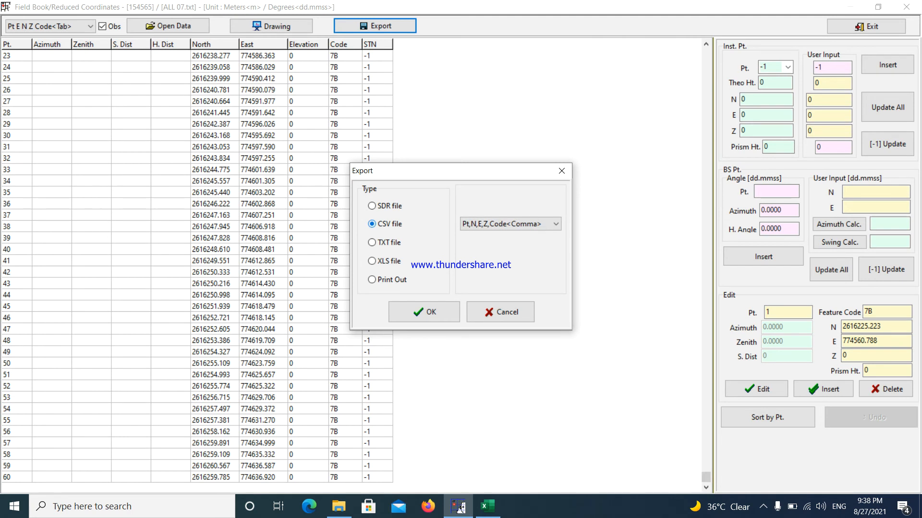
click(555, 224)
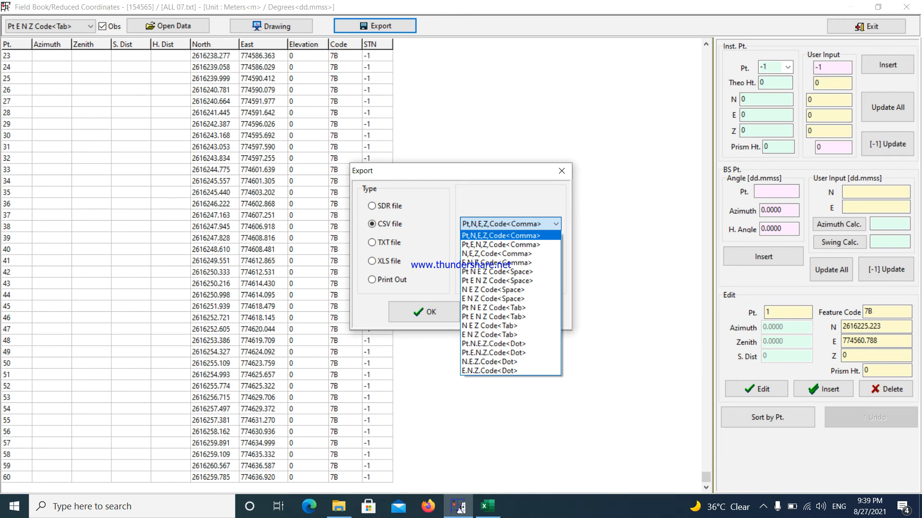
key(Down)
key(Down)
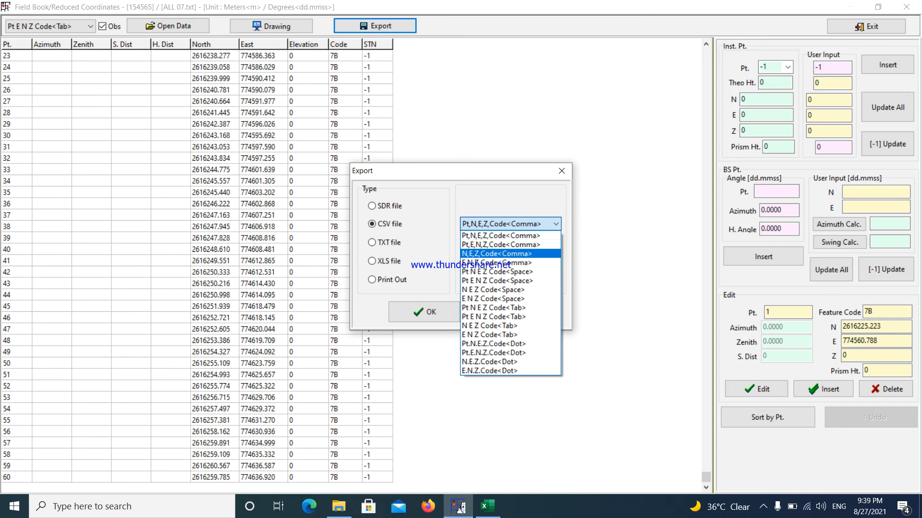
key(Escape)
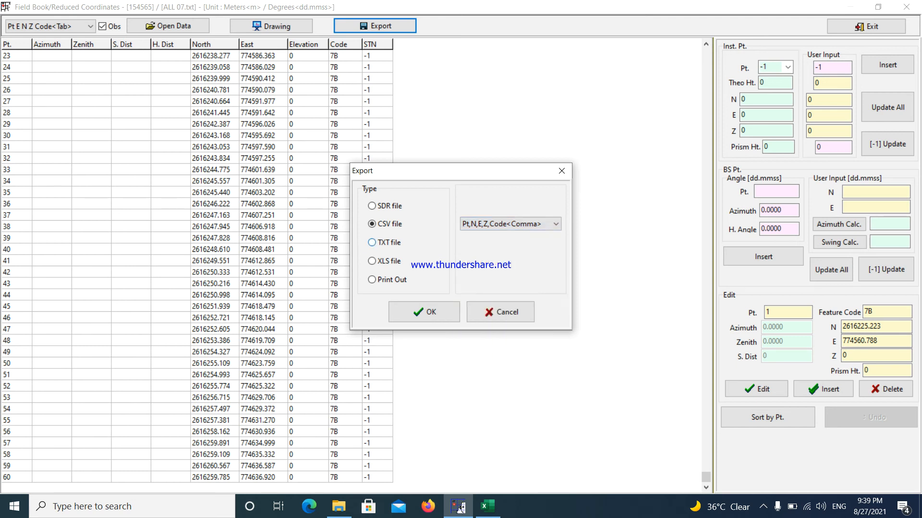
click(384, 242)
key(Tab)
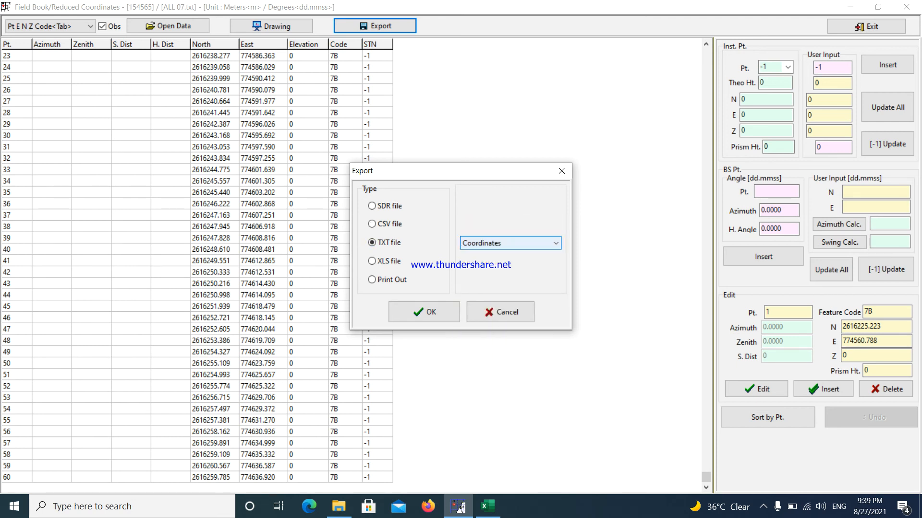
key(alt+Down)
click(509, 264)
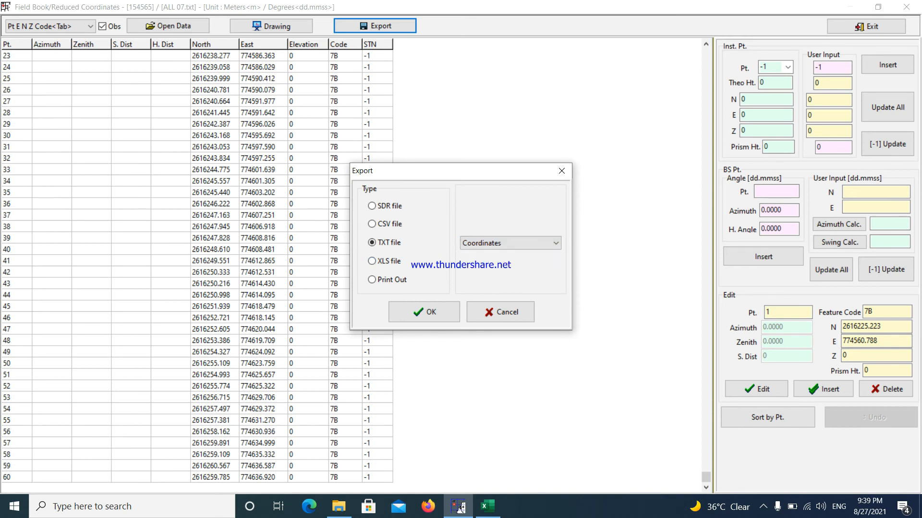
click(371, 261)
Export the points as an SDR file named ALL 07 SDR into the you vedios folder and close the field book.
click(371, 206)
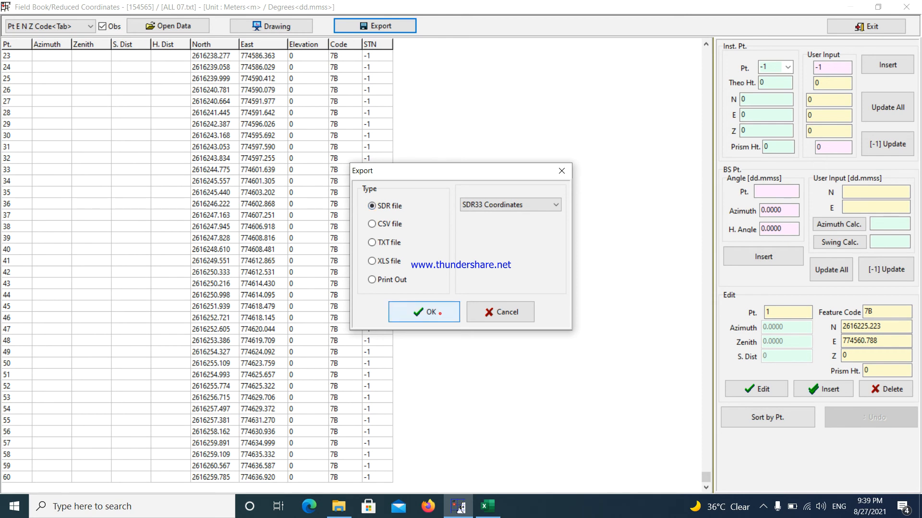
click(440, 313)
key(End)
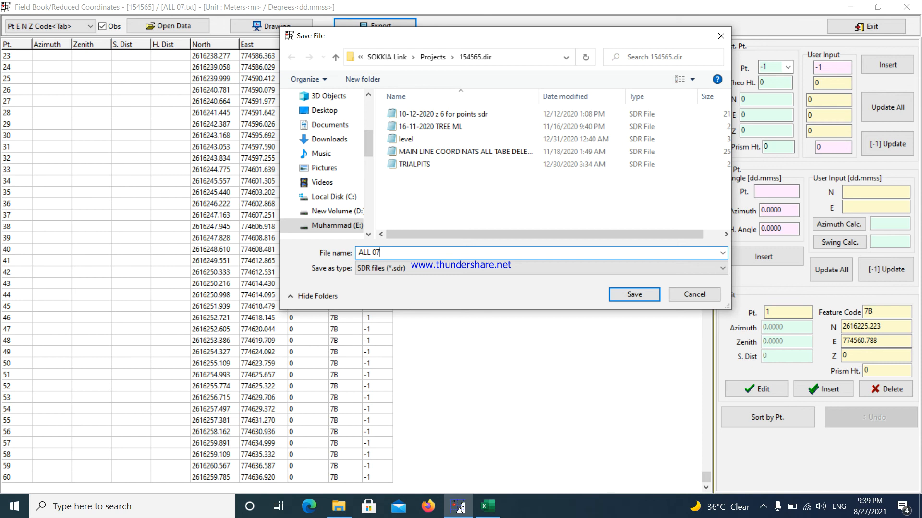
text(SDR)
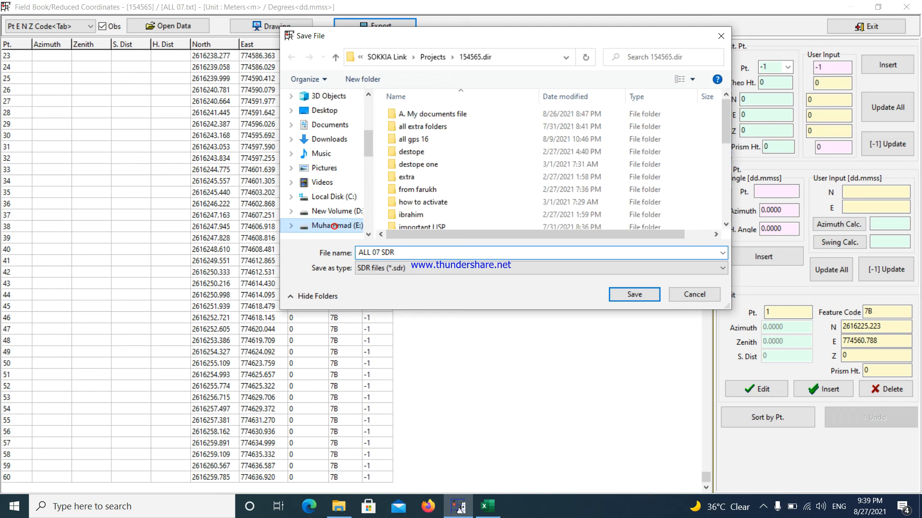
scroll(552, 168, down, 7)
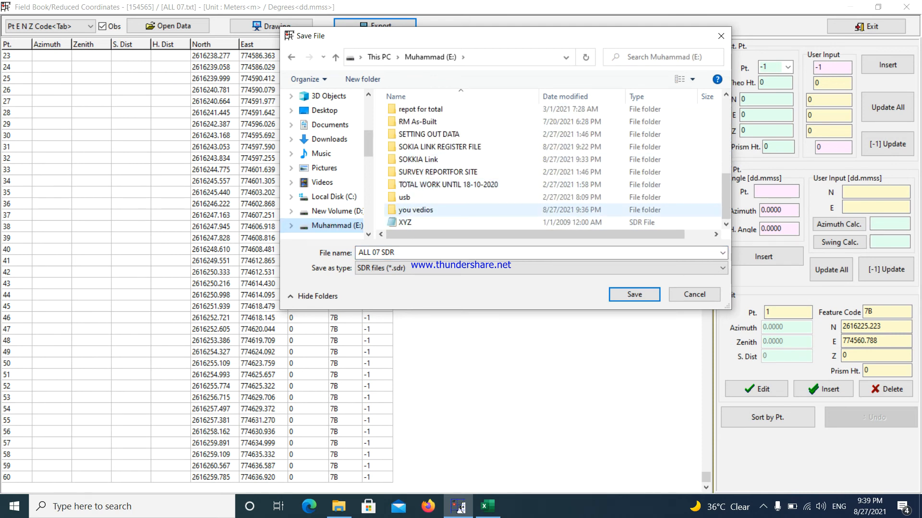
double_click(416, 210)
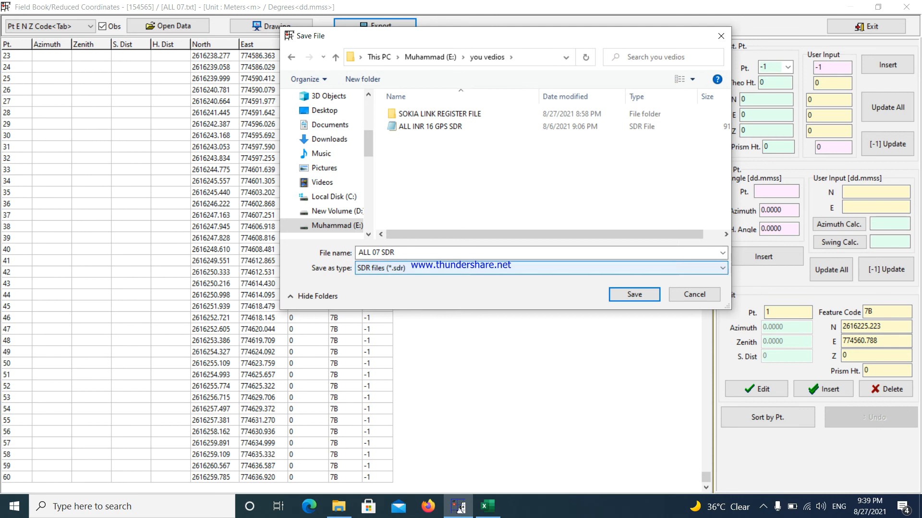
key(Return)
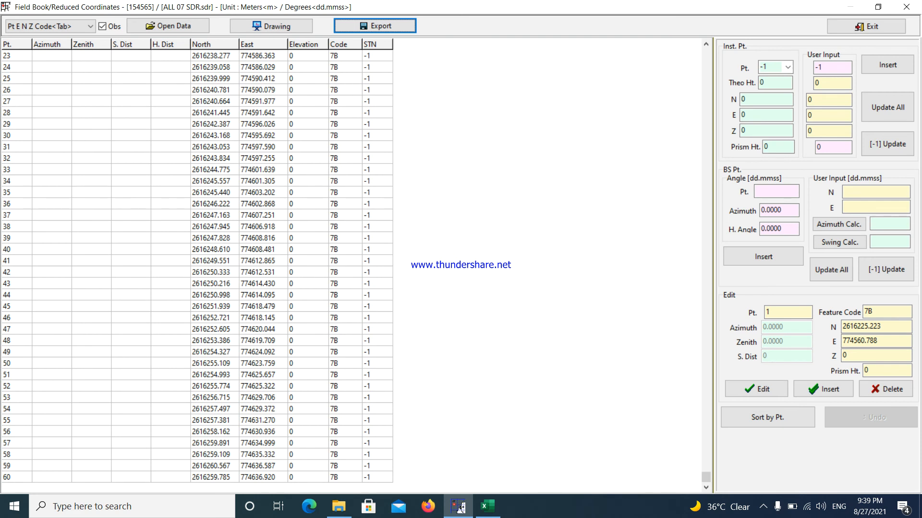
click(906, 7)
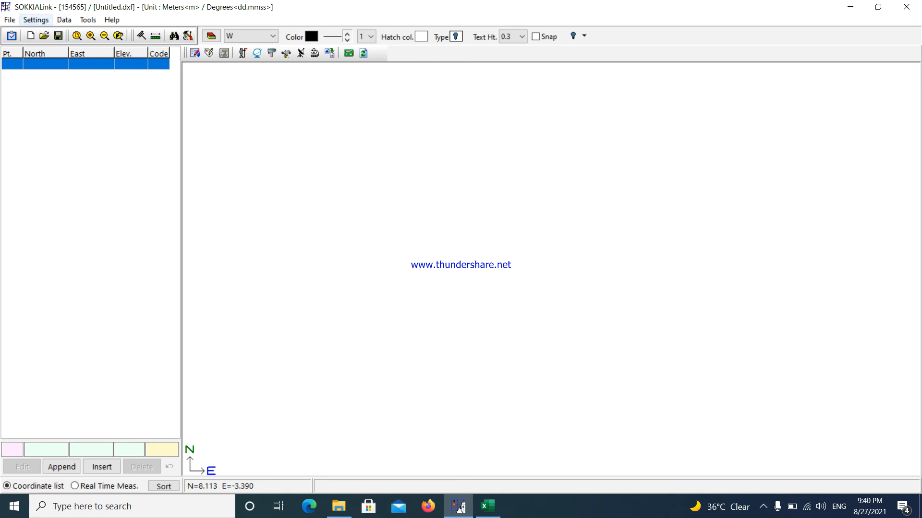
Reopen the Total Station field book and set its input data format to SDR20/SDR33.
click(64, 19)
key(Down)
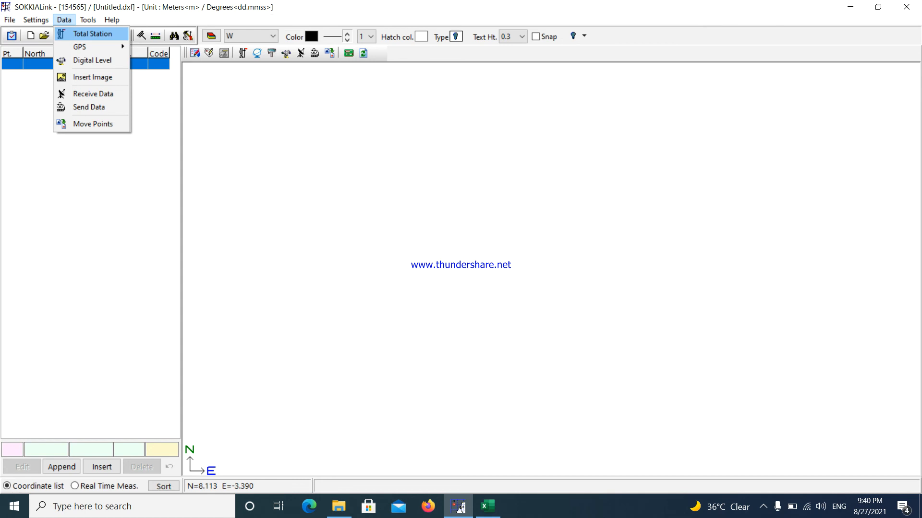
key(Return)
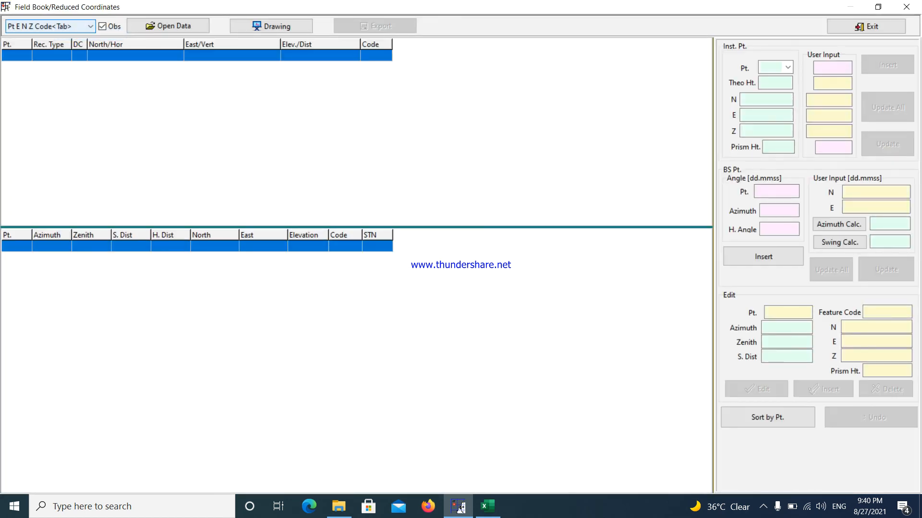
key(alt+Down)
key(Home)
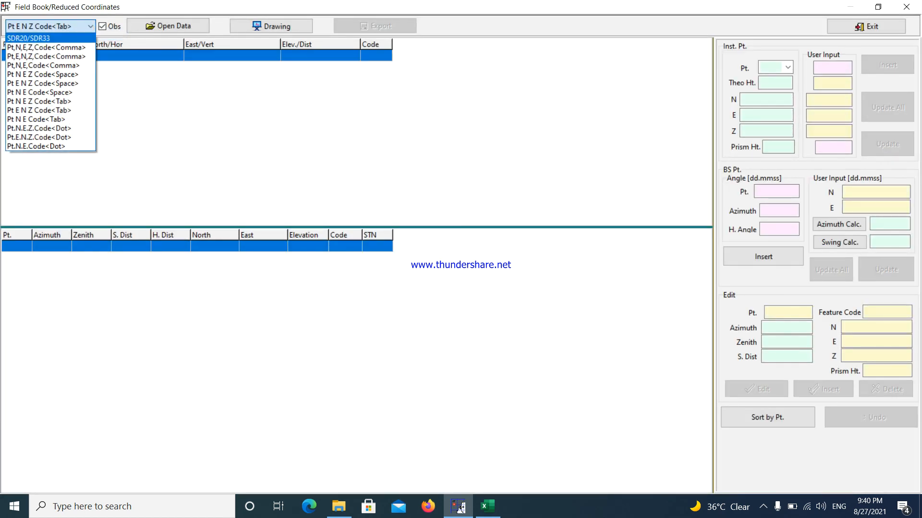
key(Return)
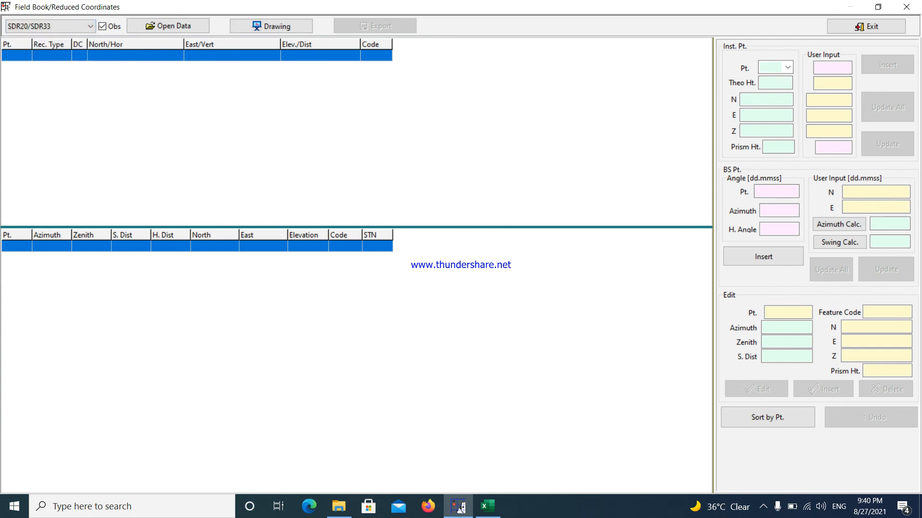
Load the ALL 07 SDR file from the you vedios folder on the E: drive and acknowledge the instrument point notice.
key(Tab)
key(space)
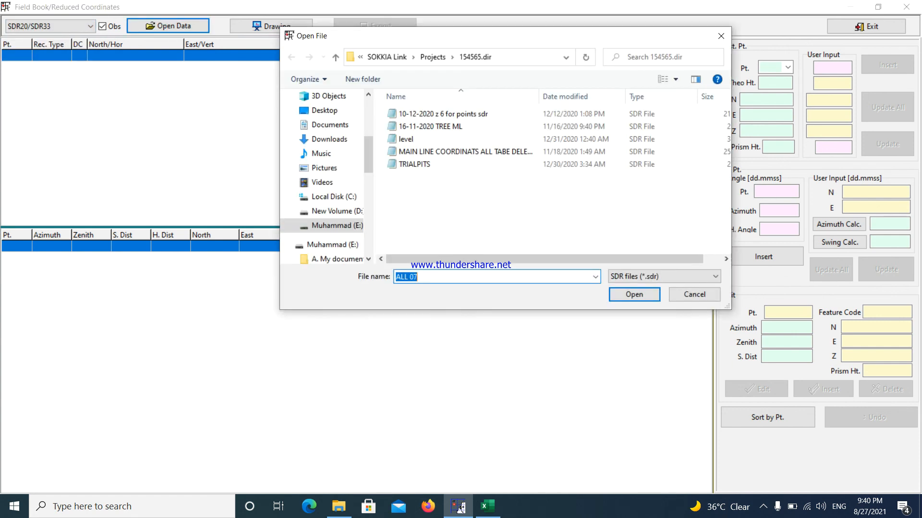
click(336, 226)
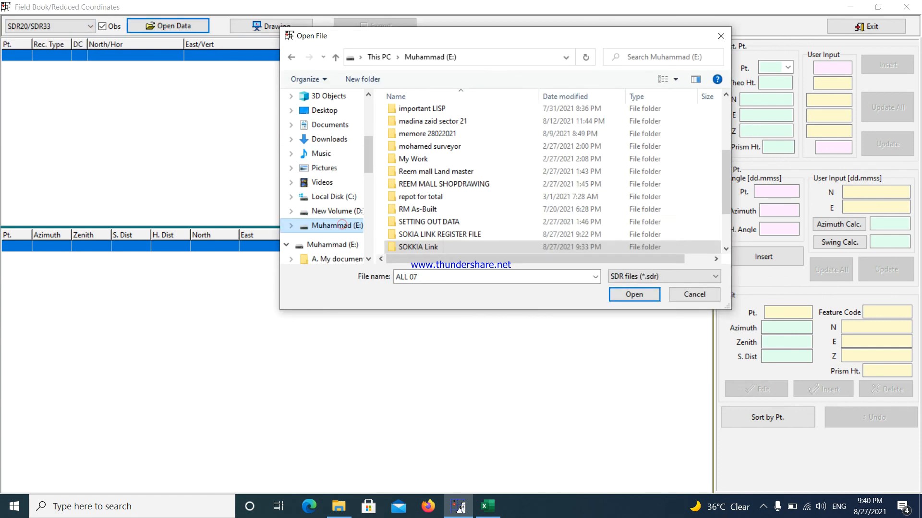
scroll(442, 210, down, 1)
scroll(442, 211, down, 1)
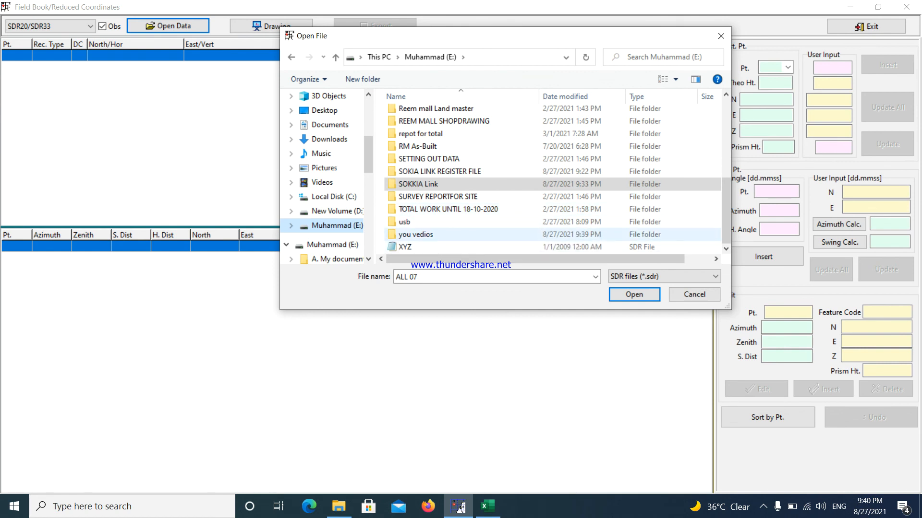
double_click(437, 235)
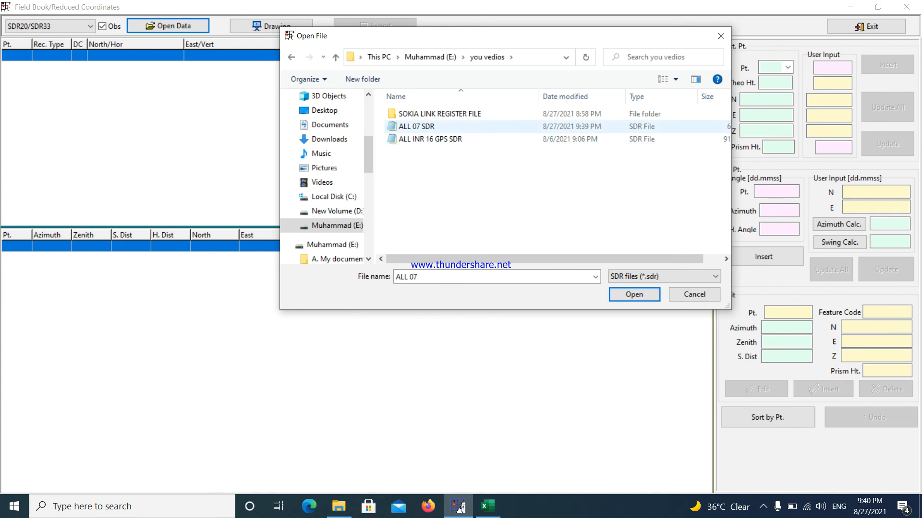
click(450, 126)
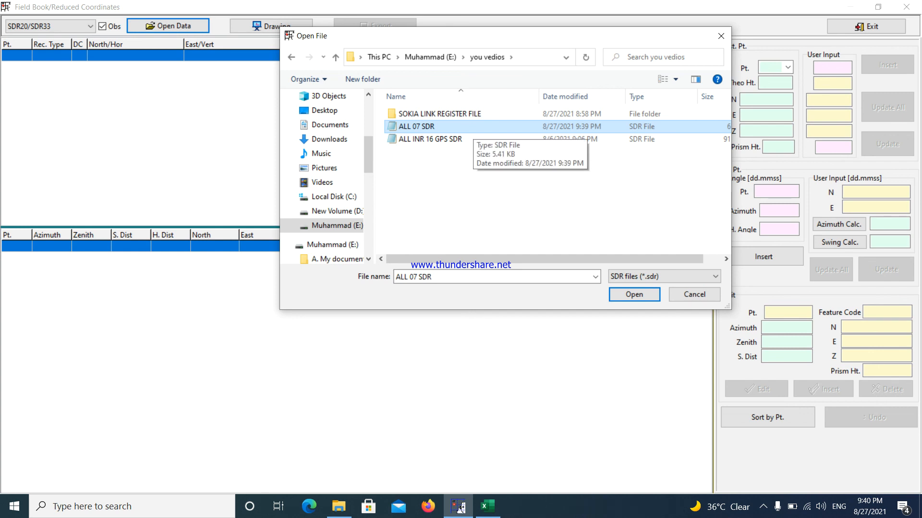
double_click(470, 127)
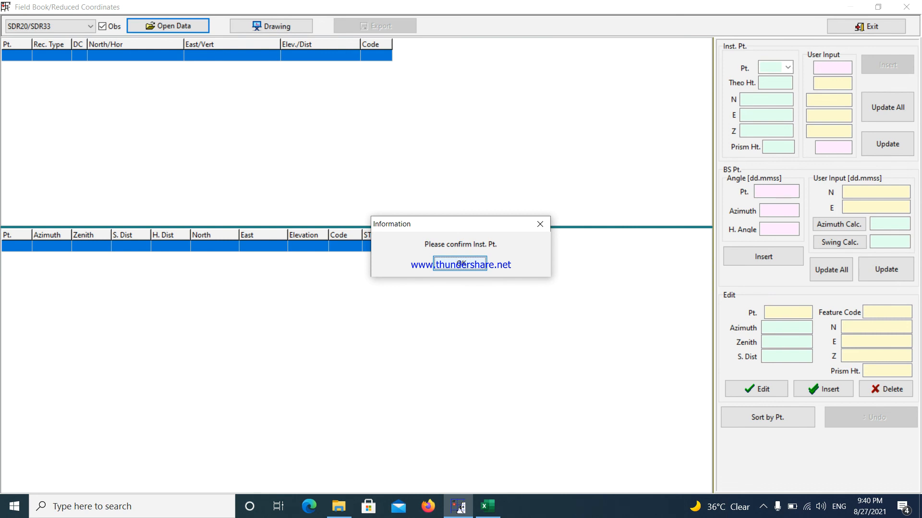
key(Return)
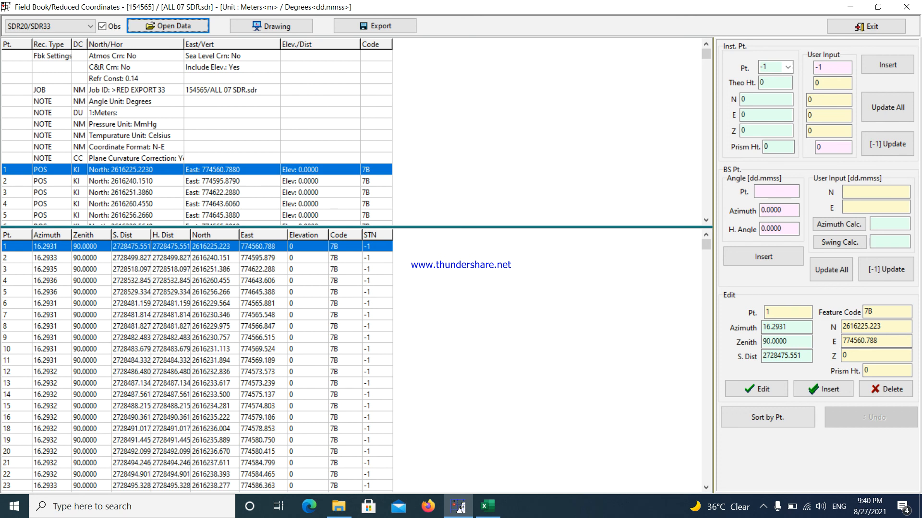
Close the field book and exit SOKKIA Link, returning to the you vedios folder.
click(458, 507)
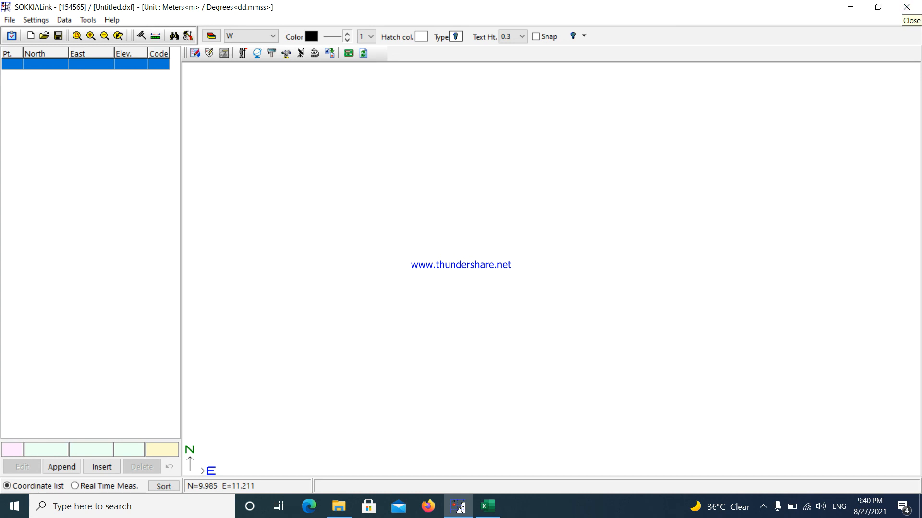
click(906, 7)
key(Return)
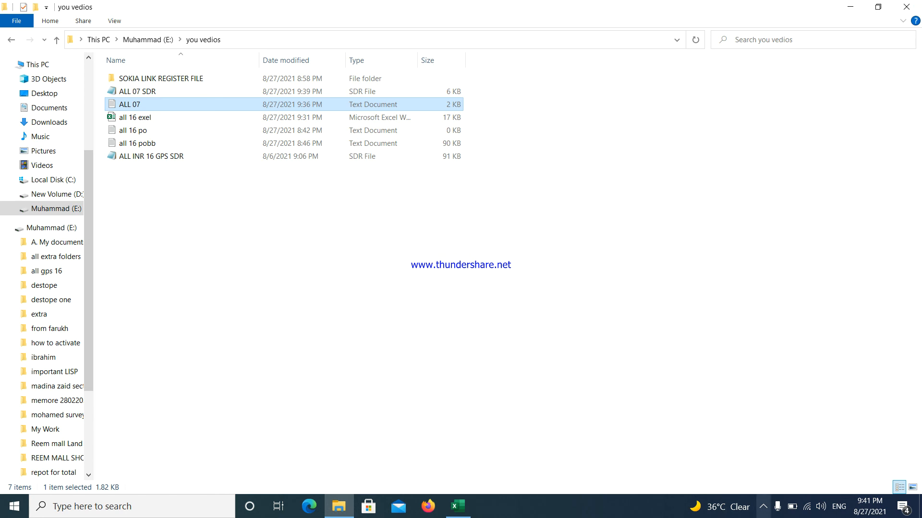
click(763, 507)
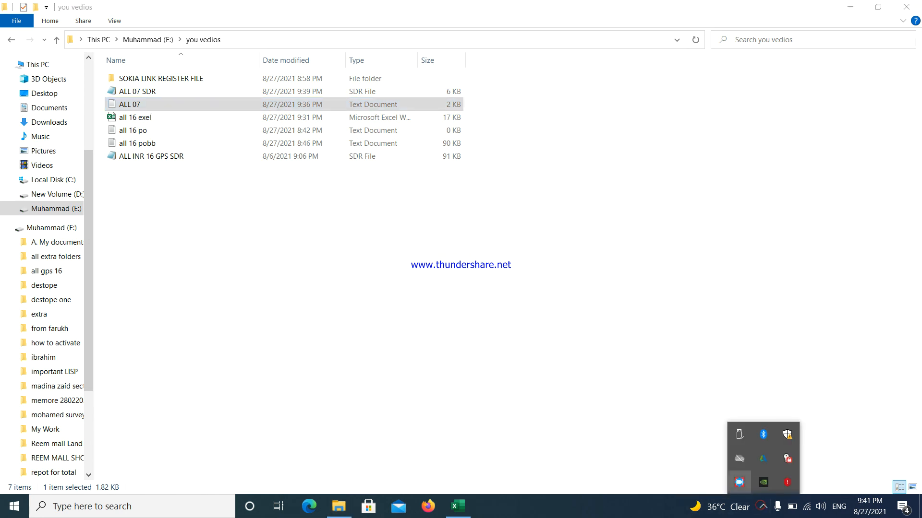
click(739, 483)
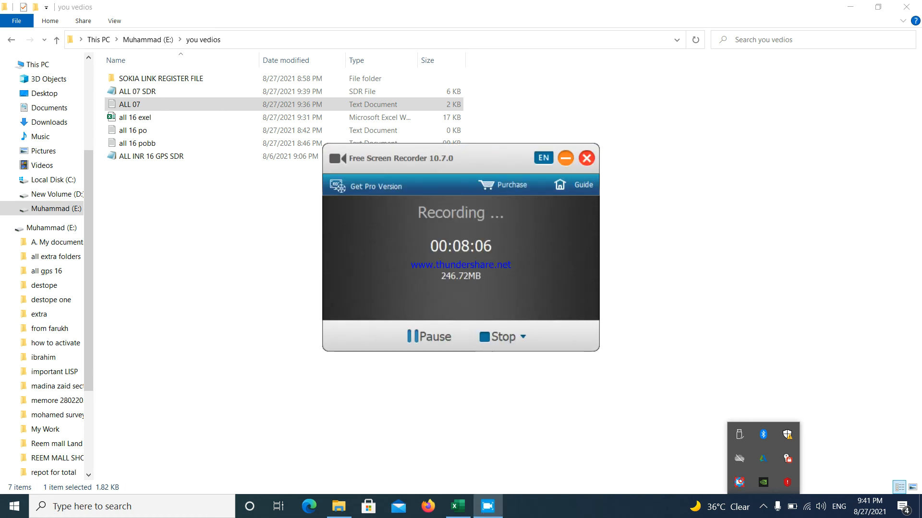